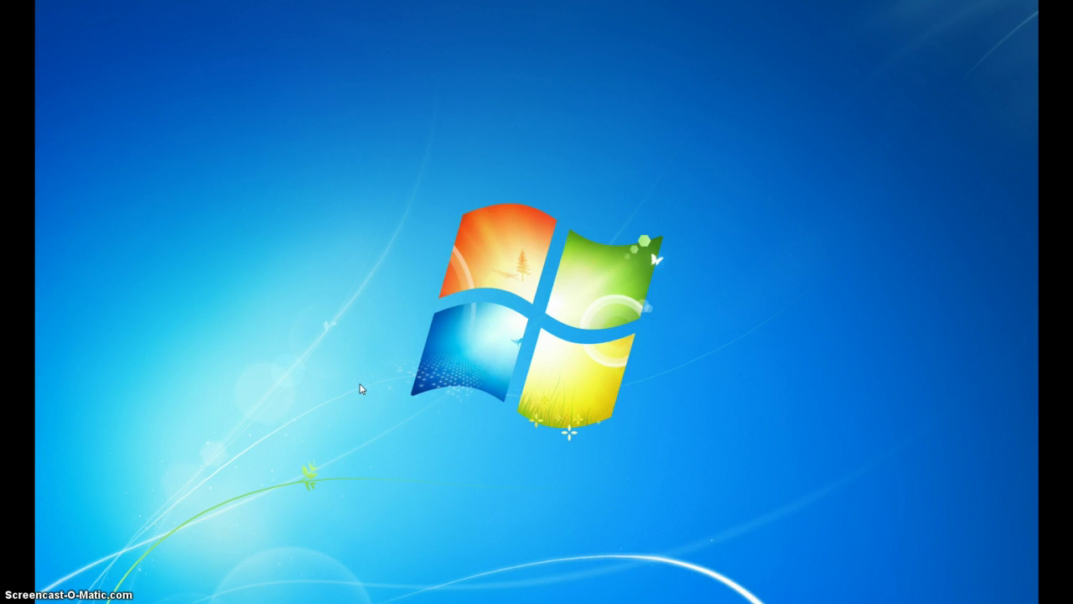
- Open Chrome and run a Google search for '90 day t-bill rates'
{"action": "left_click", "coordinate": [307, 426]}
{"action": "left_click", "coordinate": [142, 596]}
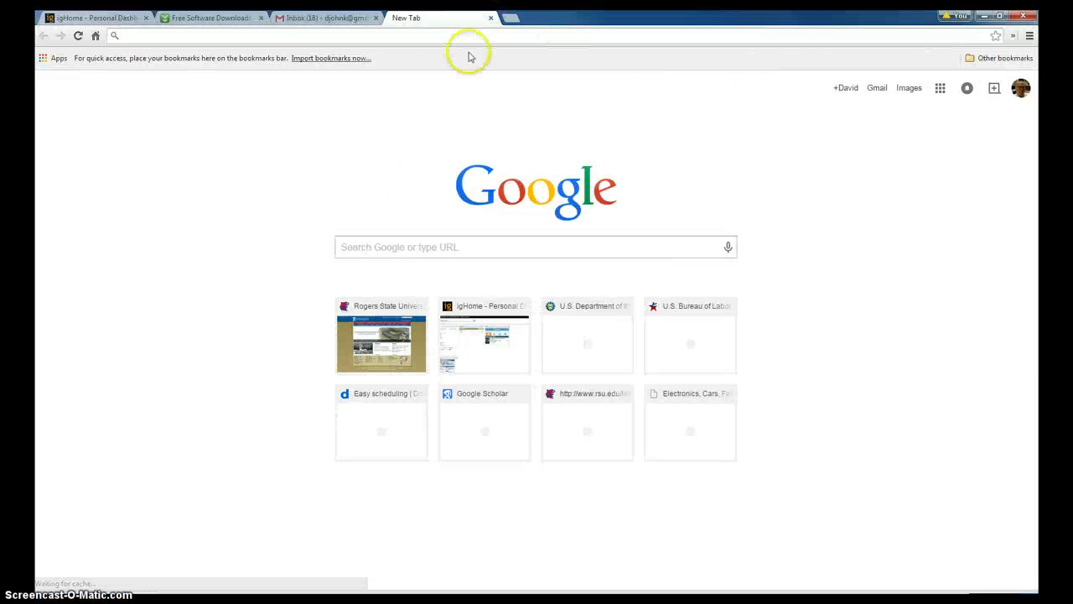
{"action": "left_click", "coordinate": [159, 37]}
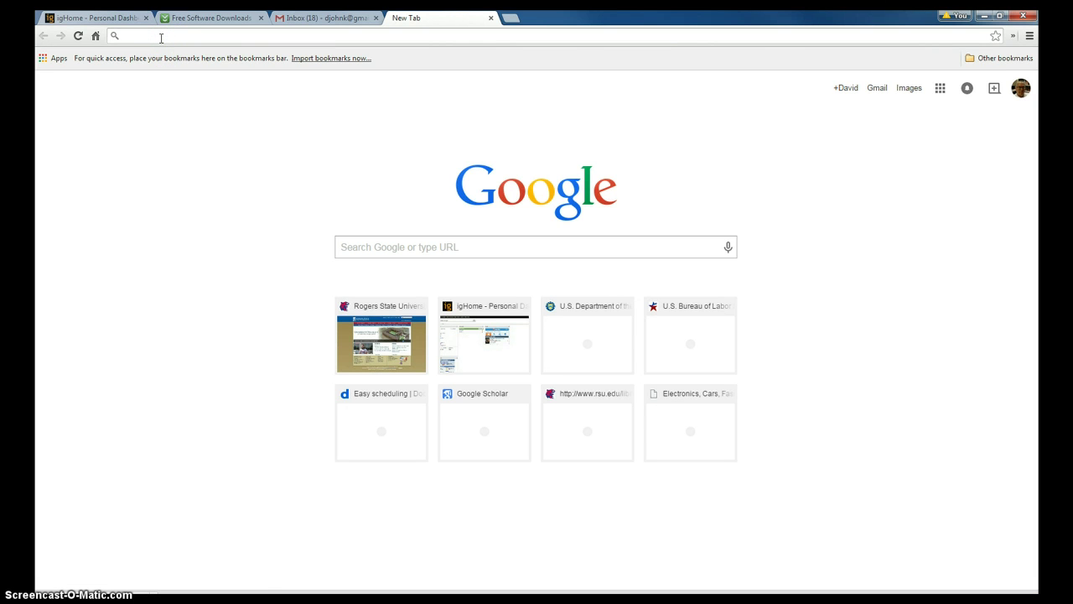
{"action": "left_click", "coordinate": [354, 250]}
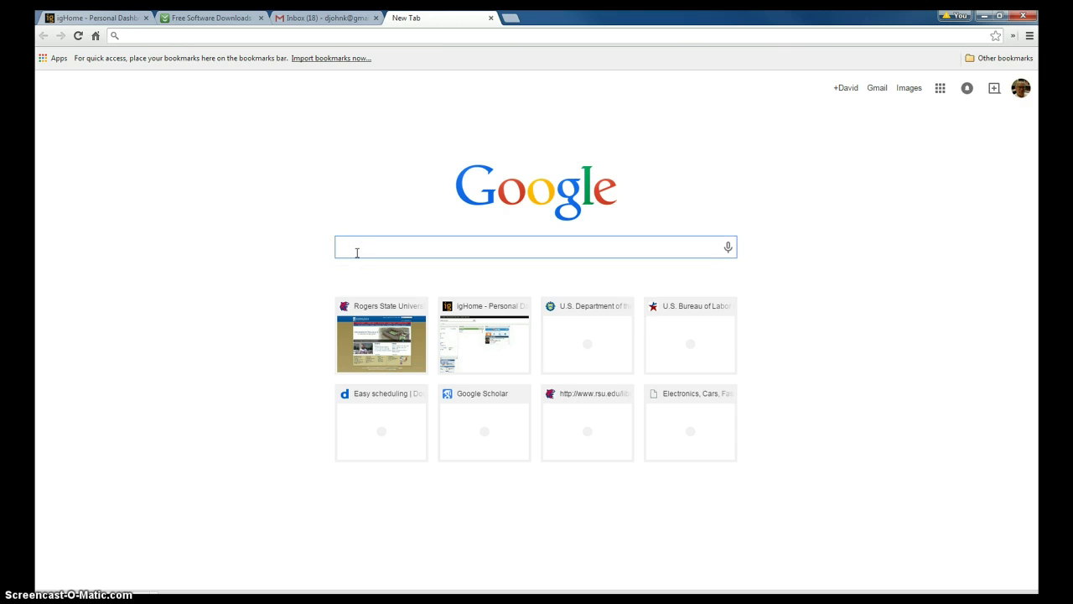
{"action": "type", "text": "90 day "}
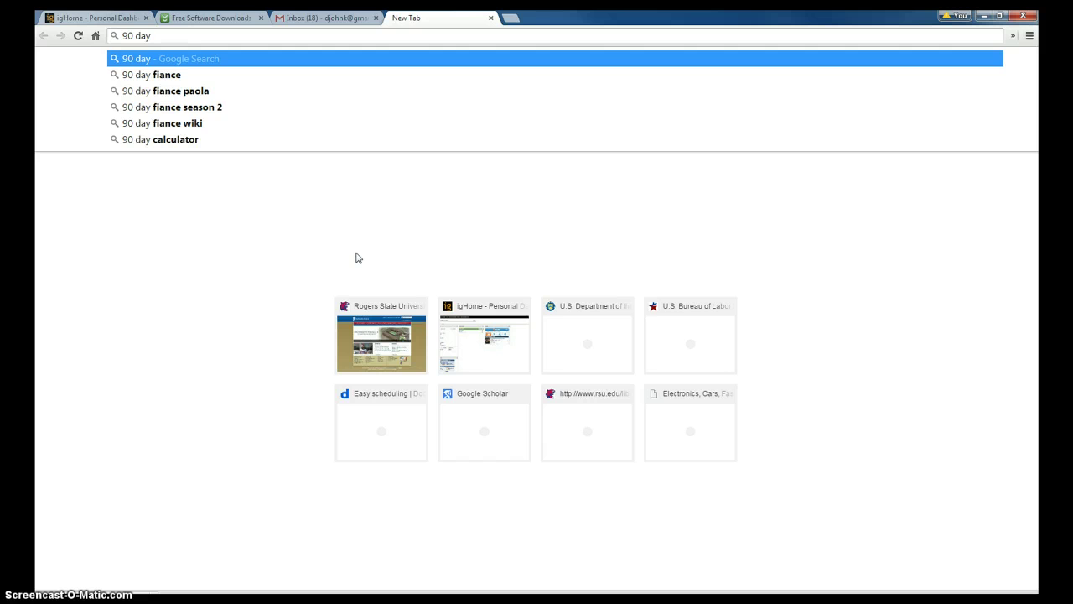
{"action": "type", "text": "t"}
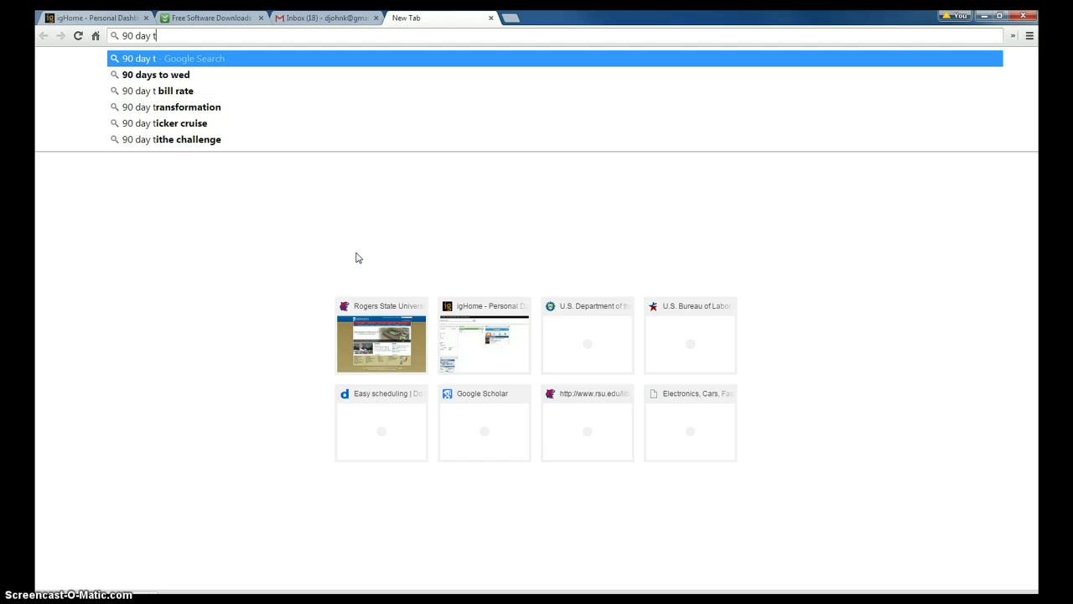
{"action": "type", "text": "-bill"}
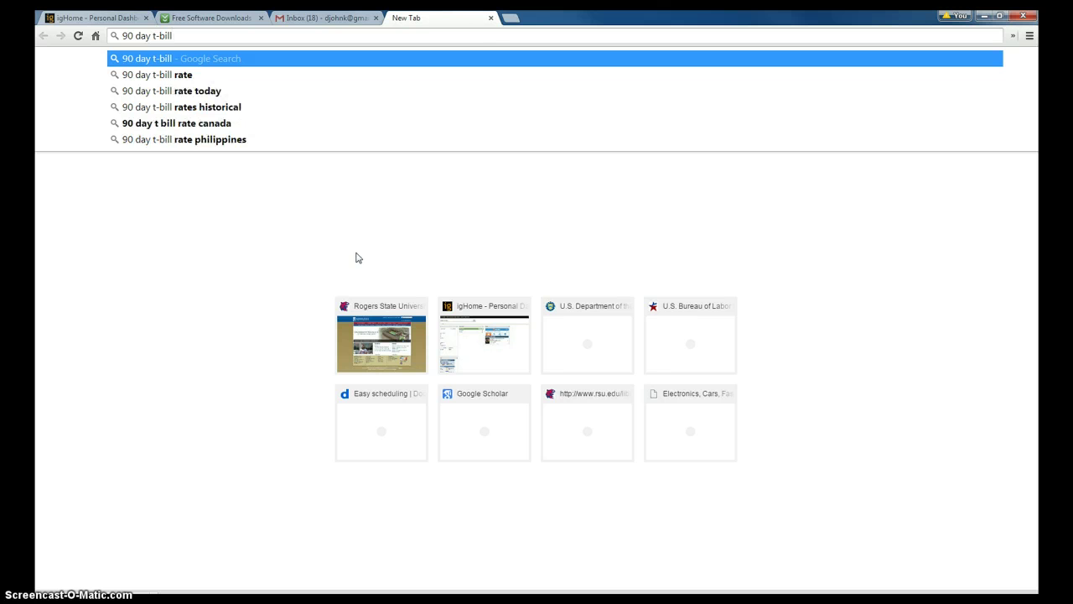
{"action": "type", "text": " rates"}
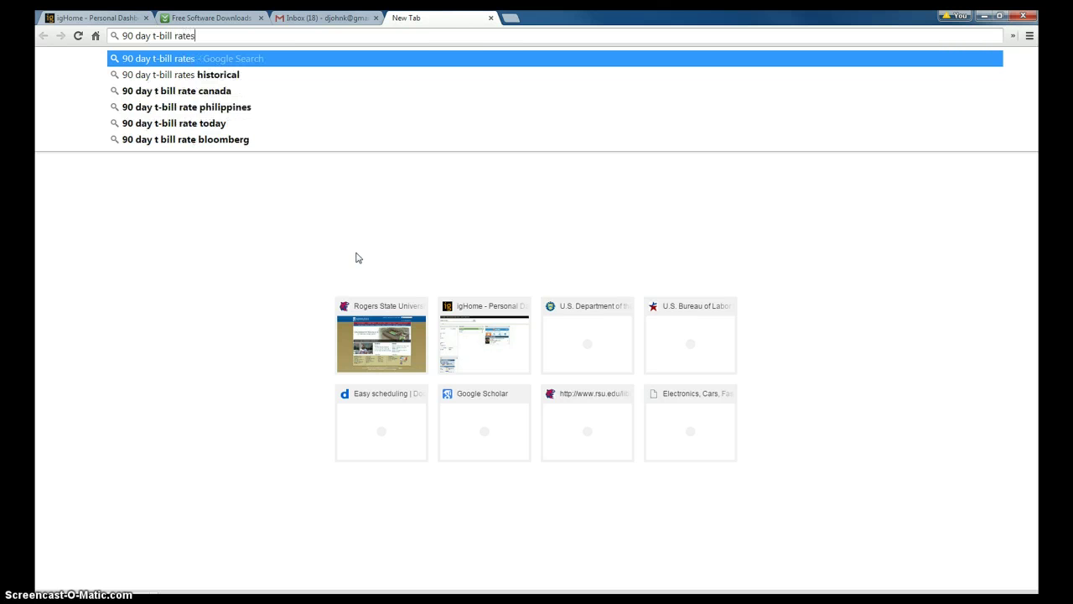
{"action": "key", "text": "Return"}
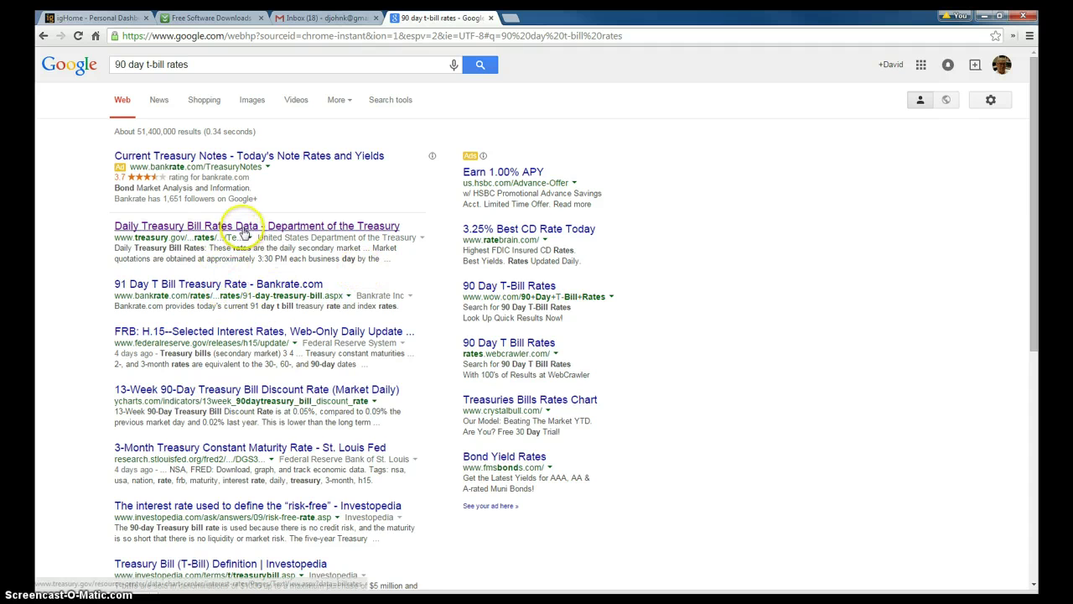
- Open the Treasury bill rates result and go to the Daily Treasury Yield Curve Rates table
{"action": "left_click", "coordinate": [286, 226]}
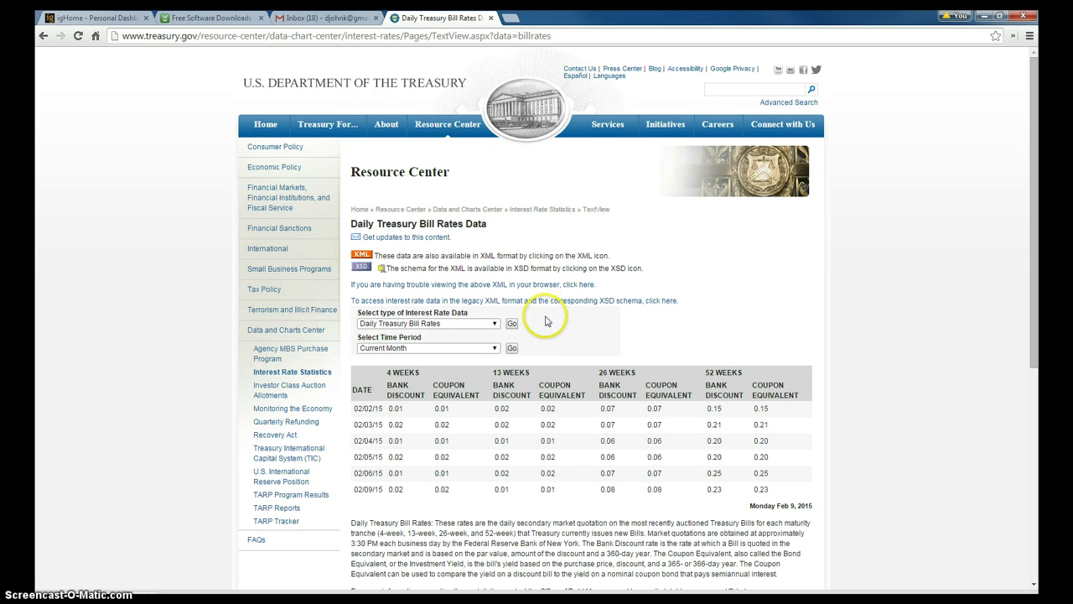
{"action": "mouse_move", "coordinate": [445, 130]}
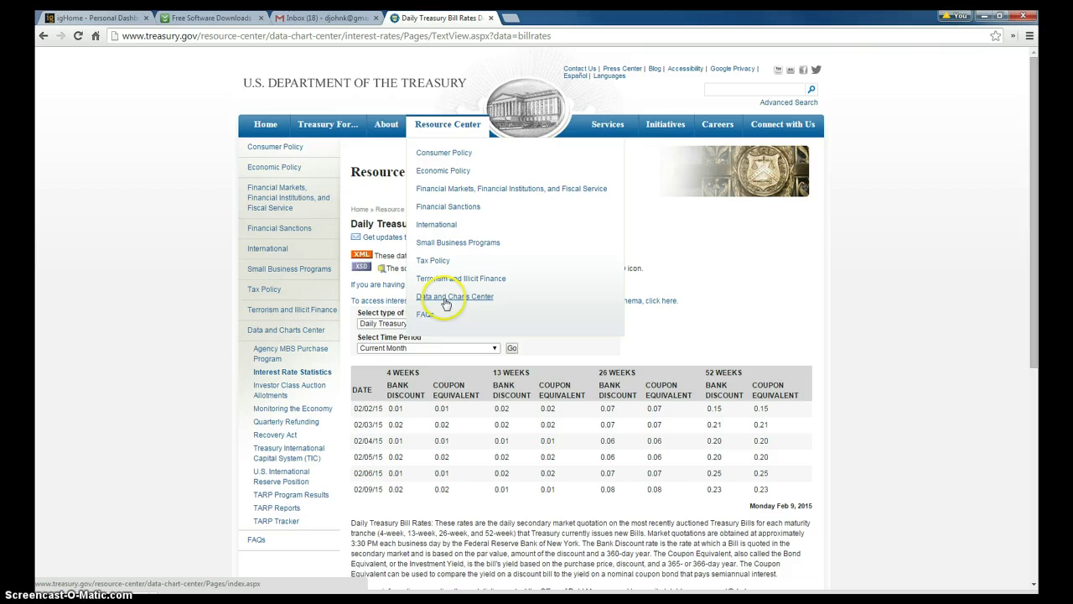
{"action": "left_click", "coordinate": [445, 297]}
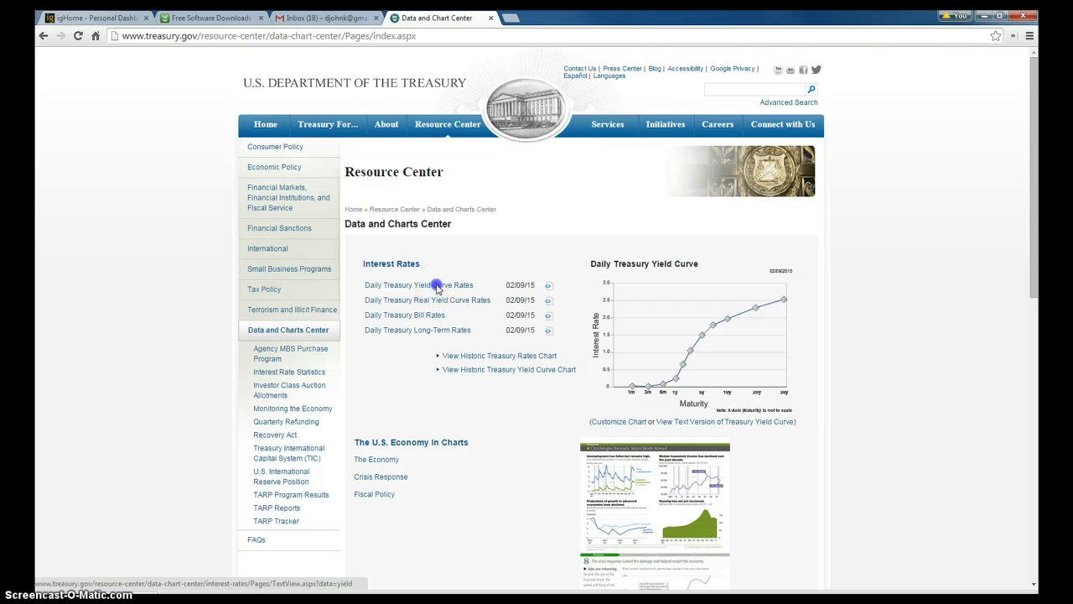
{"action": "left_click", "coordinate": [436, 287]}
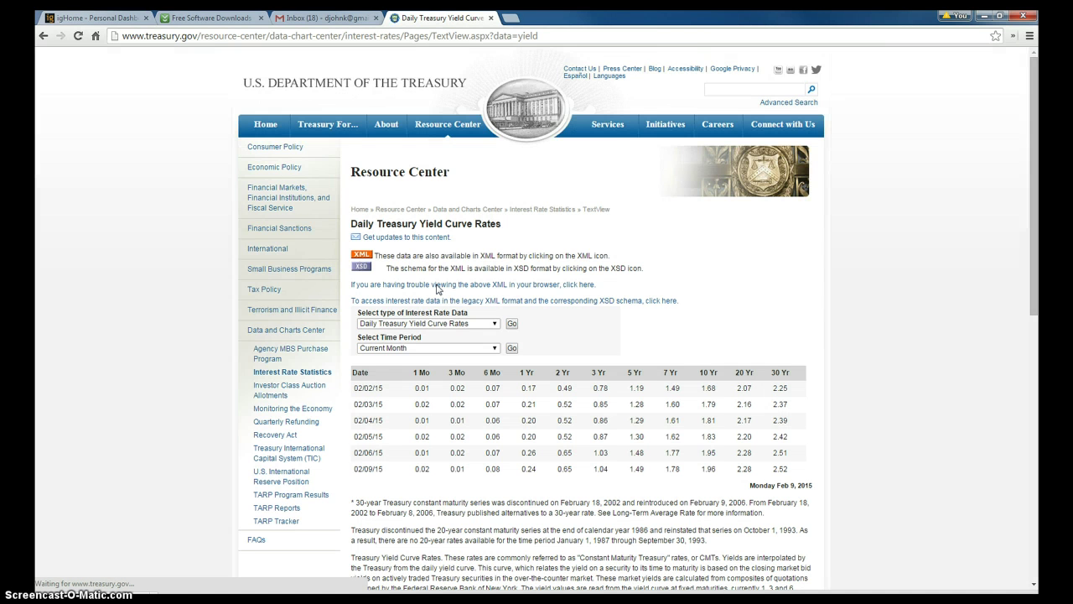
- Set the yield table's time period to All and load it
{"action": "left_click", "coordinate": [495, 349]}
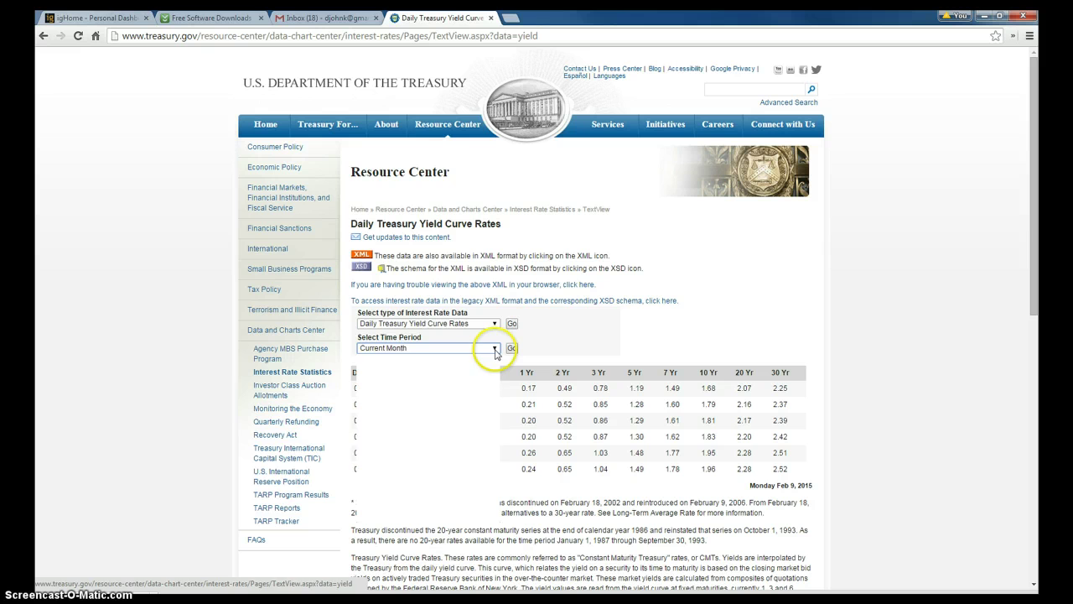
{"action": "left_click_drag", "start_coordinate": [495, 362], "coordinate": [497, 472]}
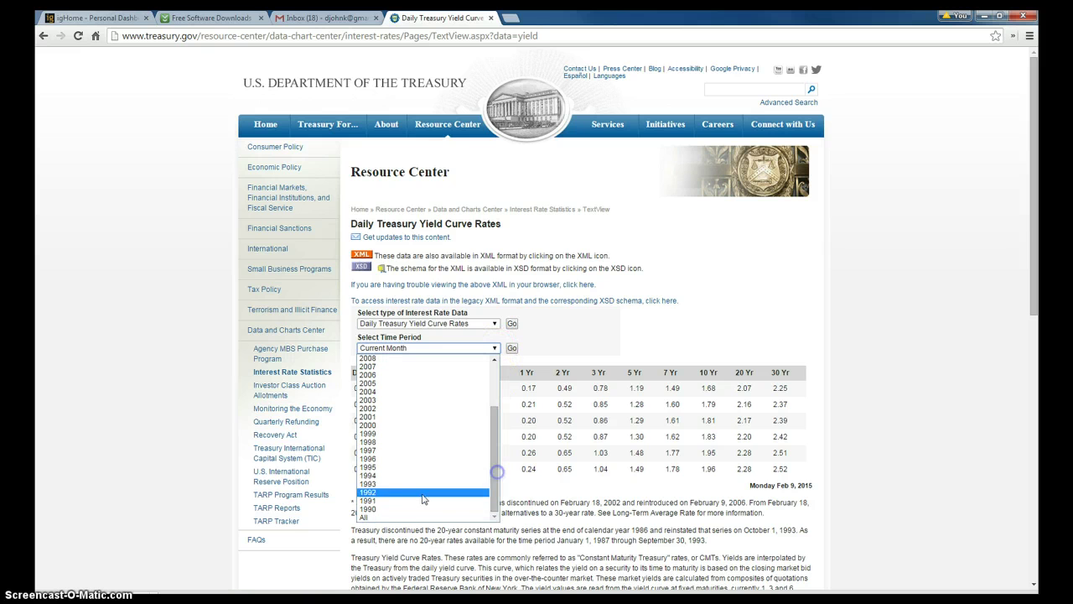
{"action": "left_click", "coordinate": [373, 518]}
{"action": "left_click", "coordinate": [511, 350]}
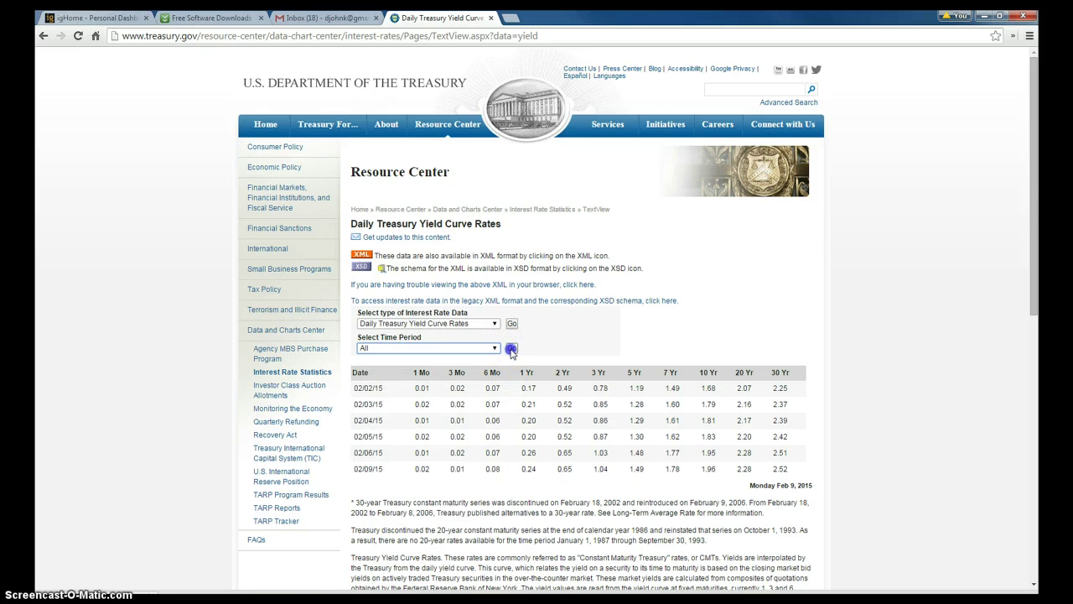
- Scroll through the loaded All-period yield table back to the top
{"action": "left_click", "coordinate": [544, 343]}
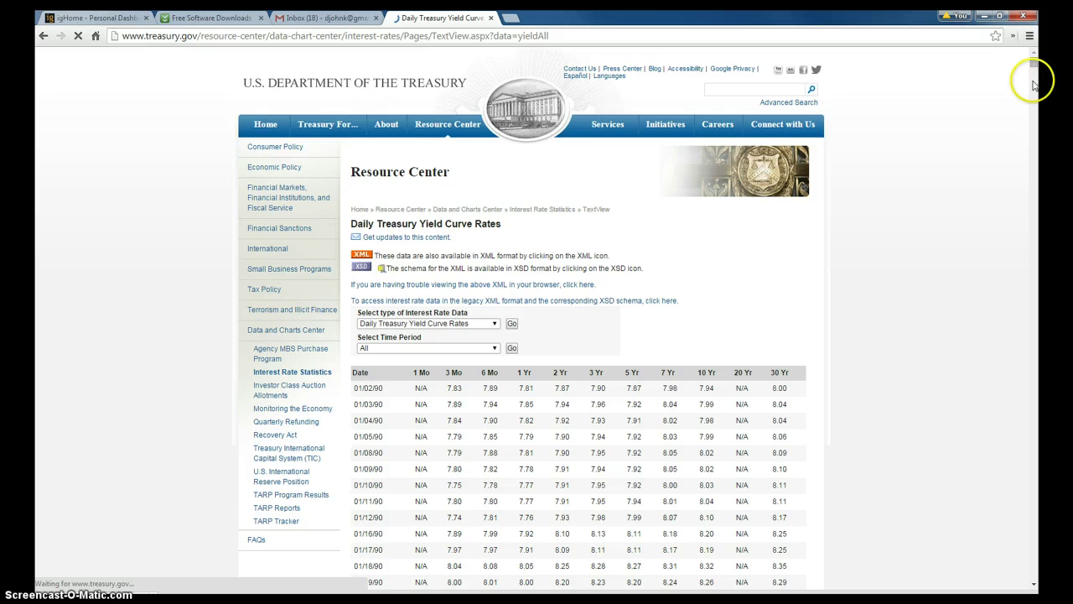
{"action": "left_click", "coordinate": [1031, 116]}
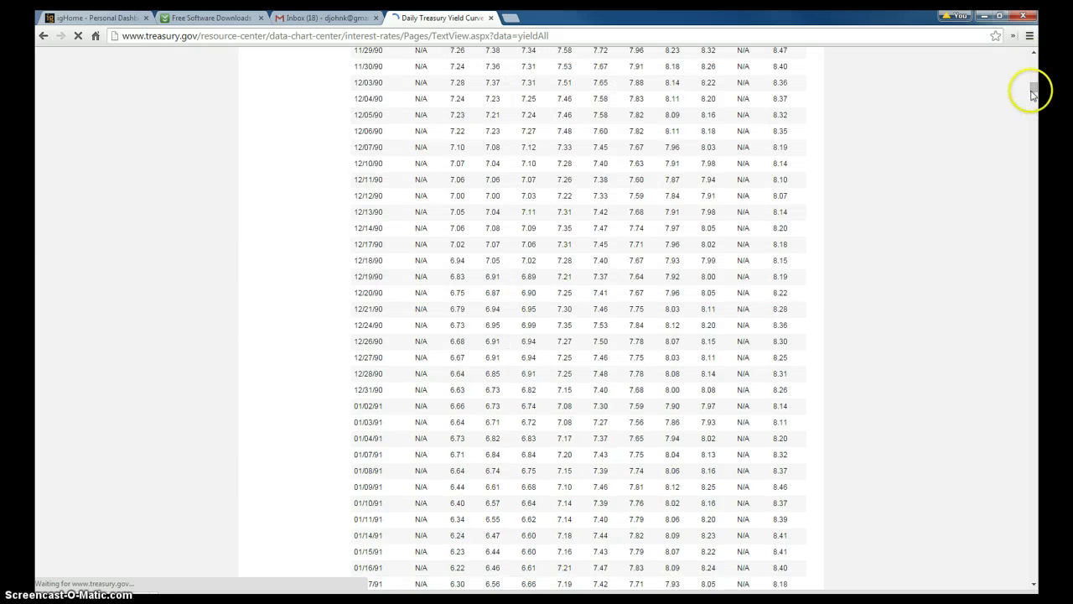
{"action": "left_click", "coordinate": [1025, 218]}
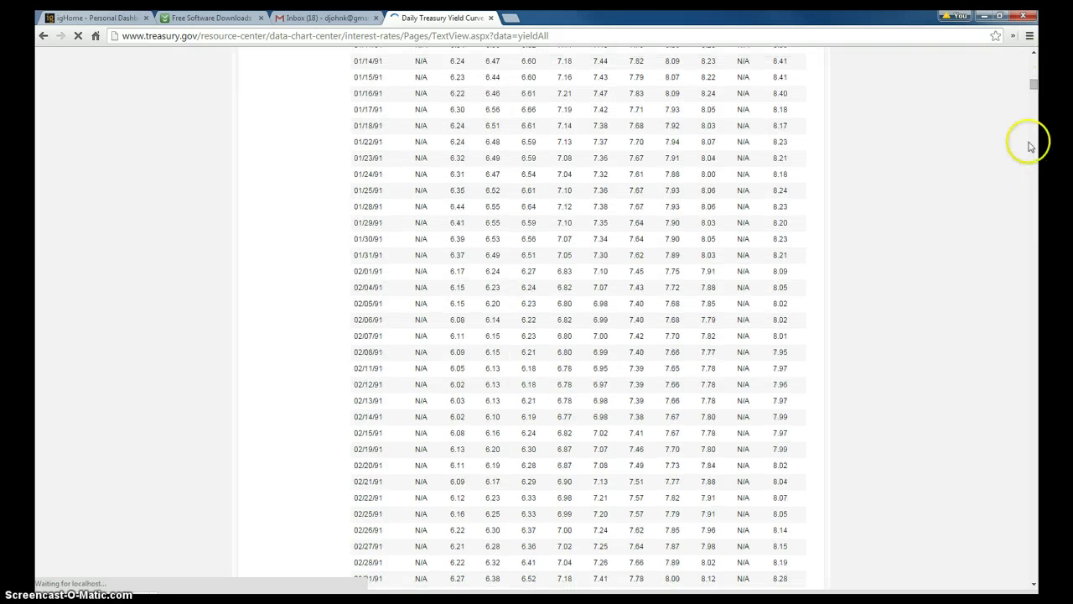
{"action": "left_click", "coordinate": [1032, 214]}
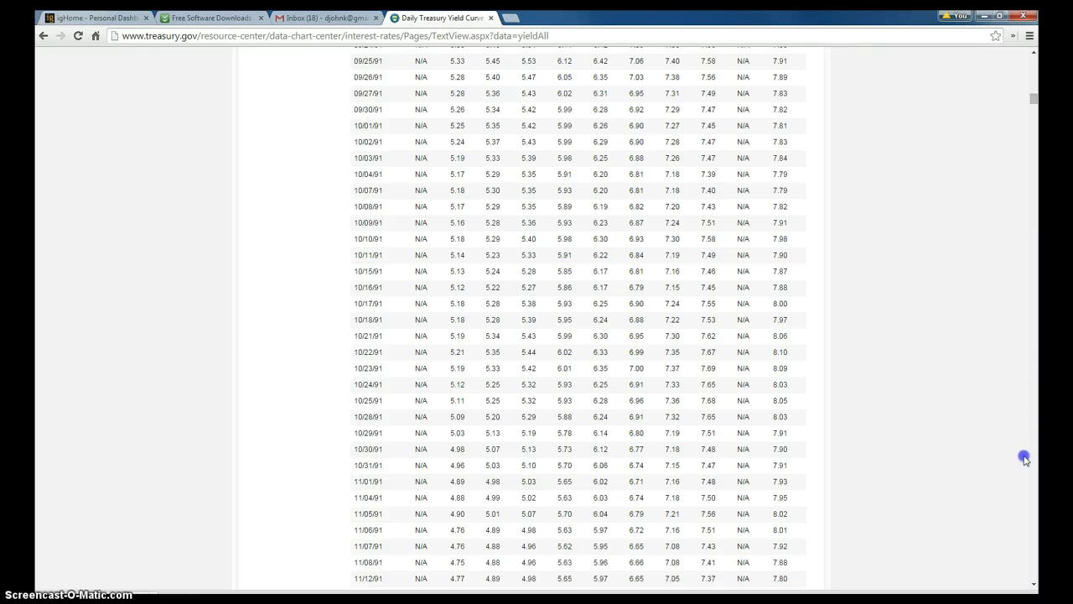
{"action": "left_click_drag", "start_coordinate": [1035, 92], "coordinate": [1038, 61]}
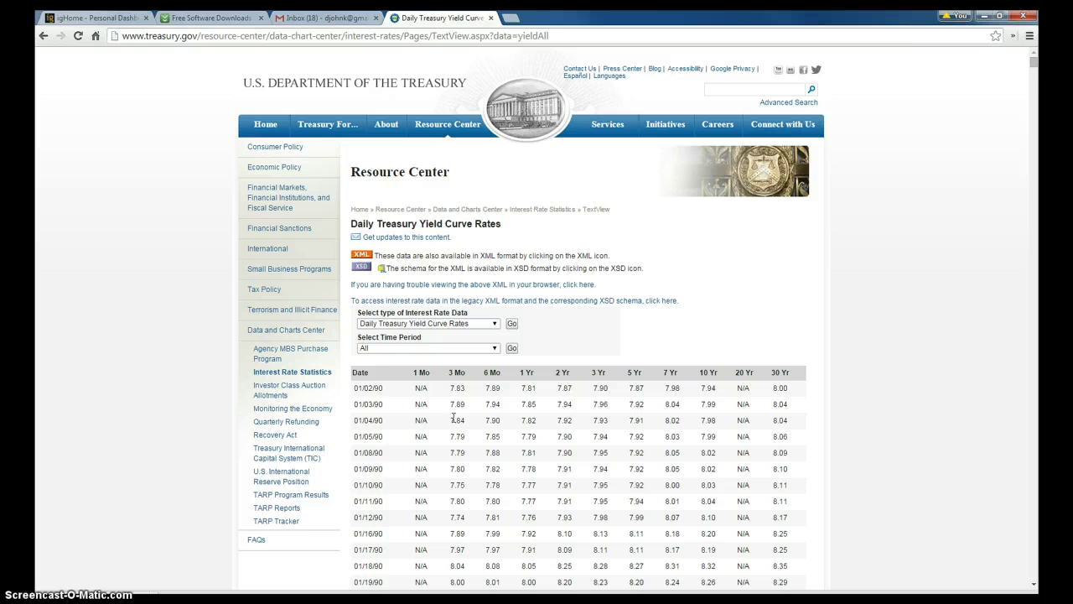
{"action": "left_click", "coordinate": [534, 322]}
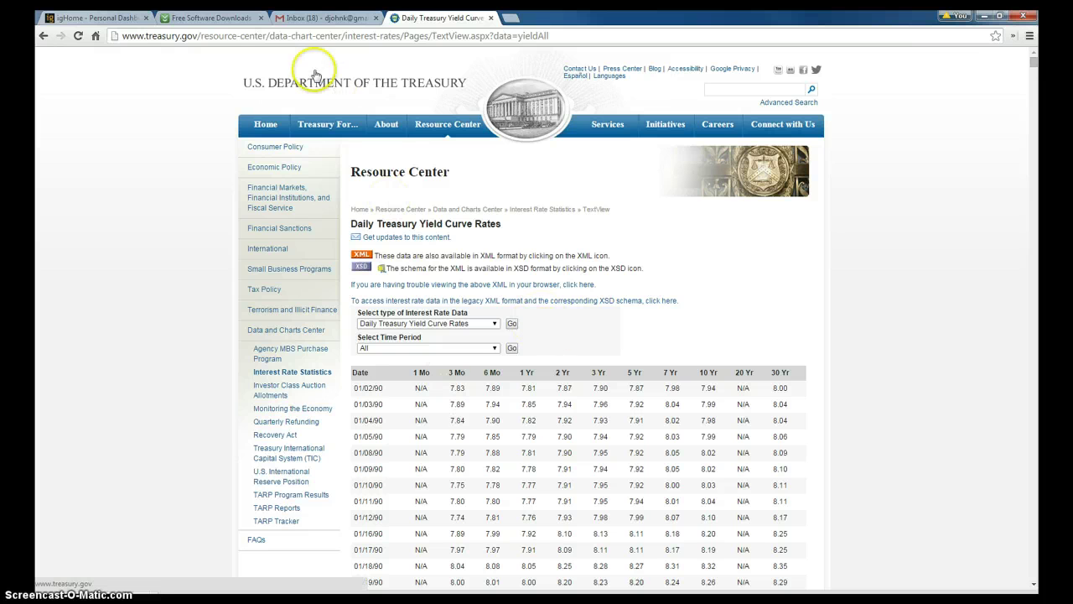
- Select and copy the yield table rows through 01/18/90
{"action": "left_click", "coordinate": [289, 38]}
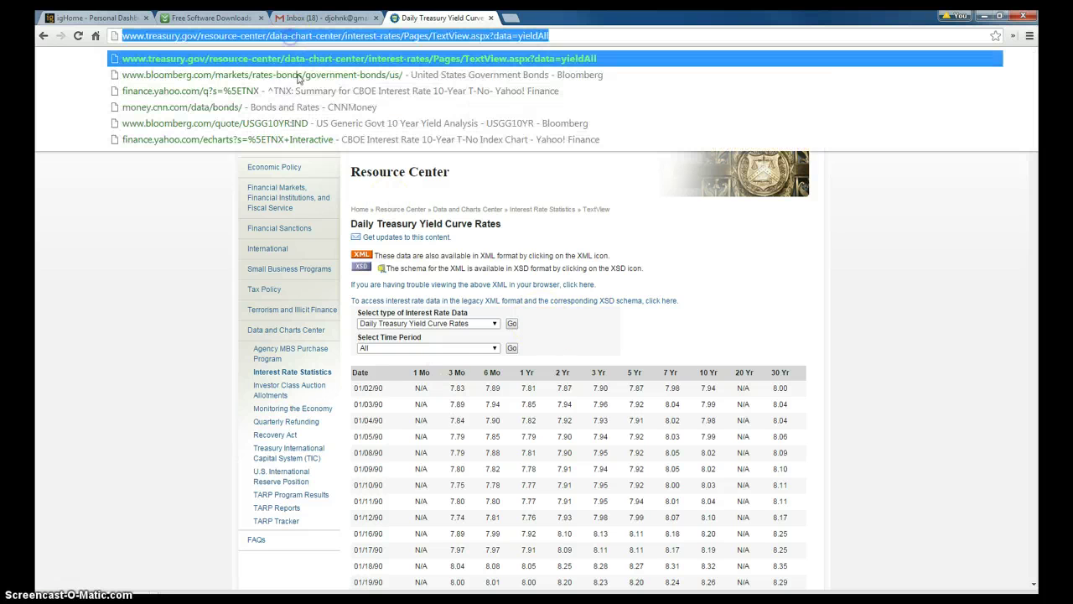
{"action": "left_click", "coordinate": [411, 395]}
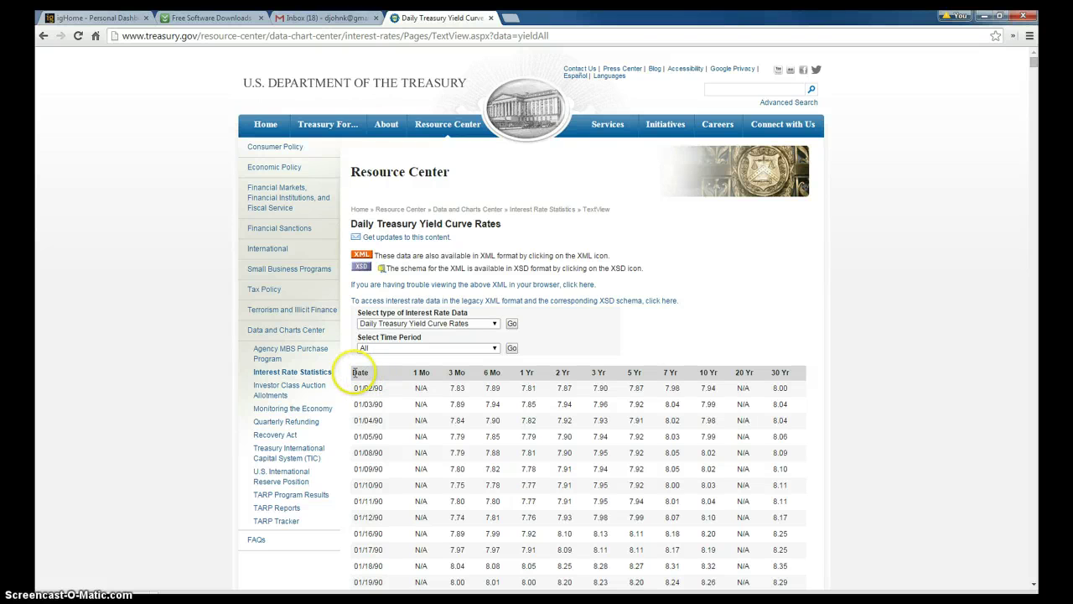
{"action": "left_click_drag", "start_coordinate": [359, 371], "coordinate": [724, 565]}
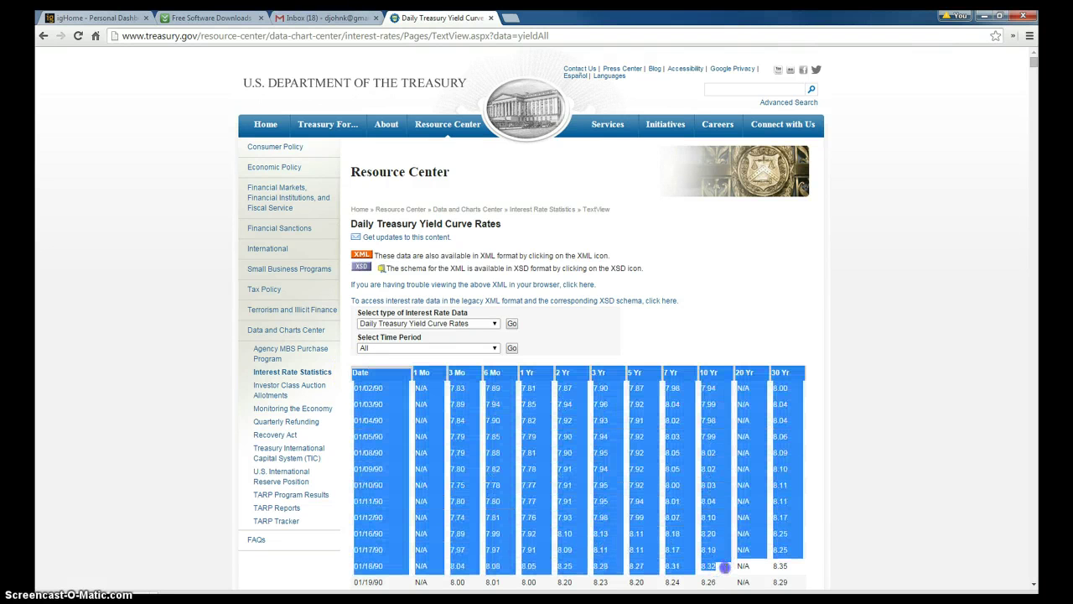
{"action": "right_click", "coordinate": [610, 440]}
{"action": "left_click", "coordinate": [635, 443]}
{"action": "left_click", "coordinate": [610, 347]}
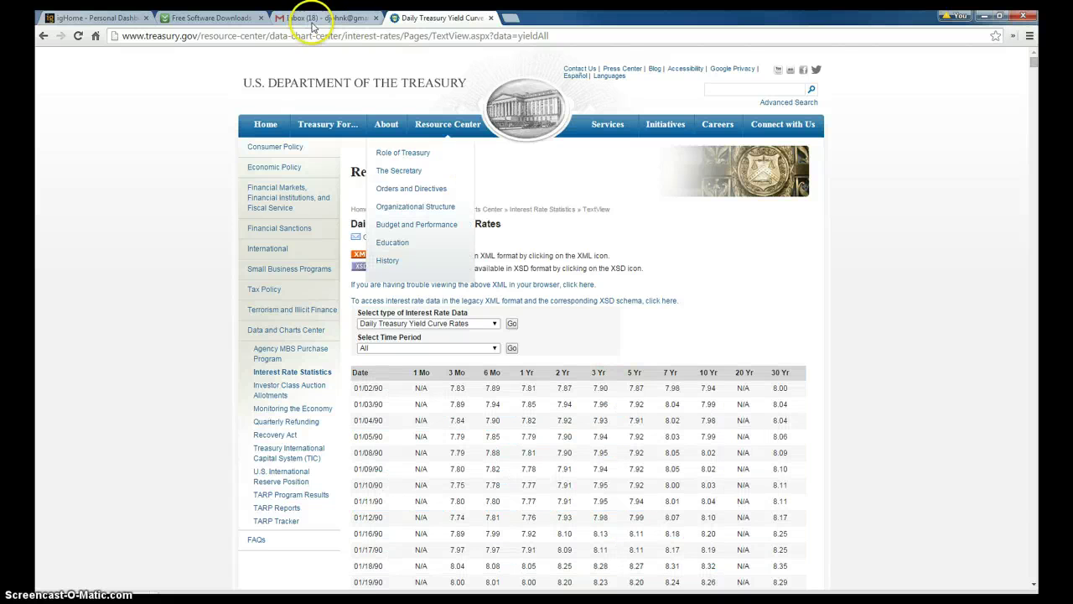
- Copy the Treasury yield curve page's web address from the address bar
{"action": "left_click", "coordinate": [327, 37]}
{"action": "left_click", "coordinate": [325, 38]}
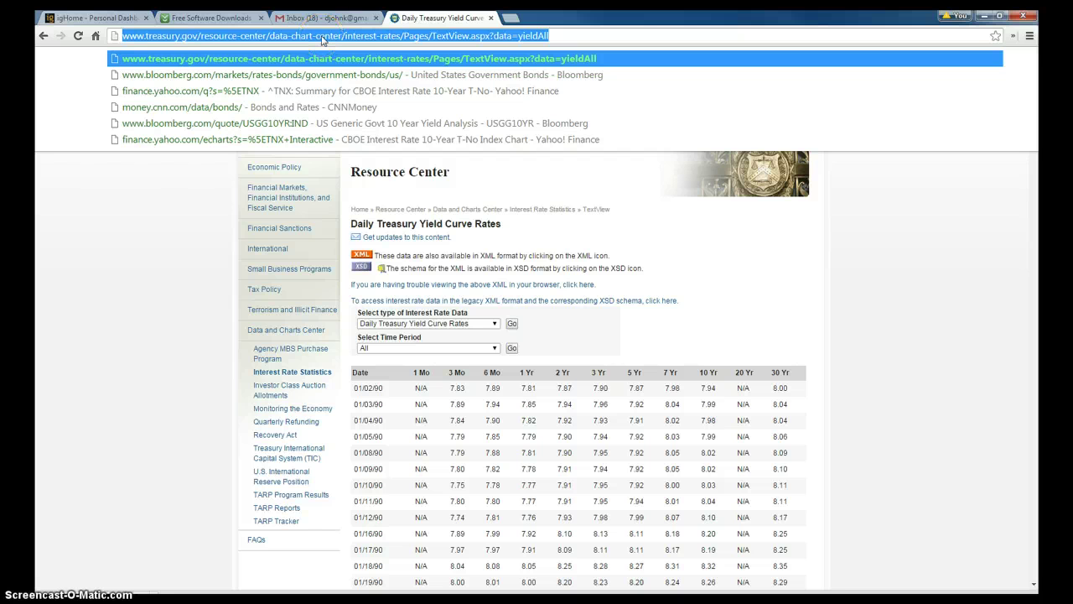
{"action": "right_click", "coordinate": [322, 39]}
{"action": "left_click", "coordinate": [348, 85]}
- Launch Excel with a blank workbook and start a From Web data query
{"action": "key", "text": "super"}
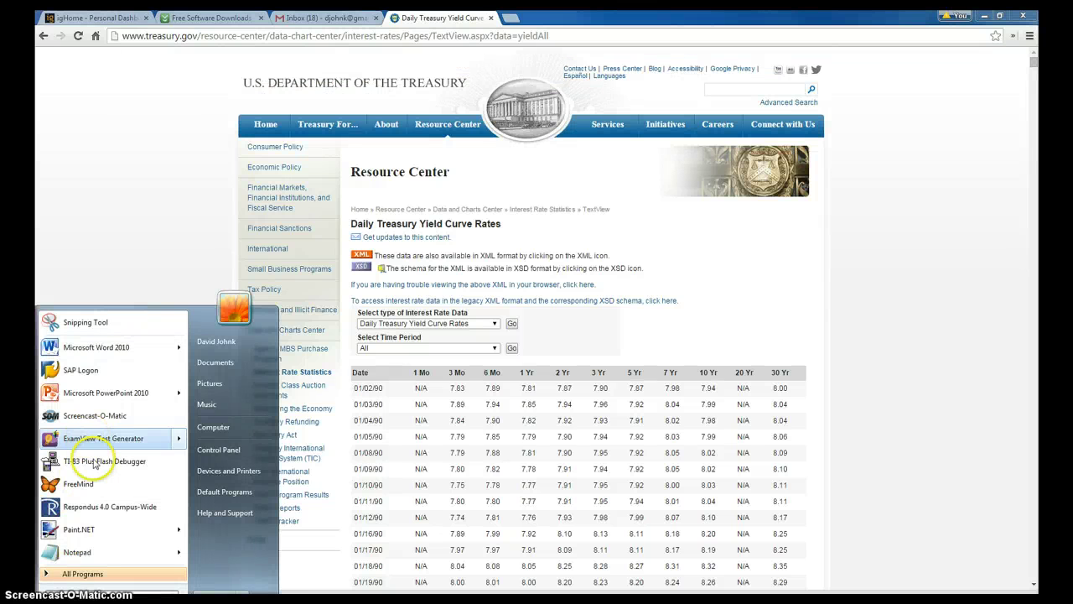
{"action": "type", "text": "excel"}
{"action": "key", "text": "Return"}
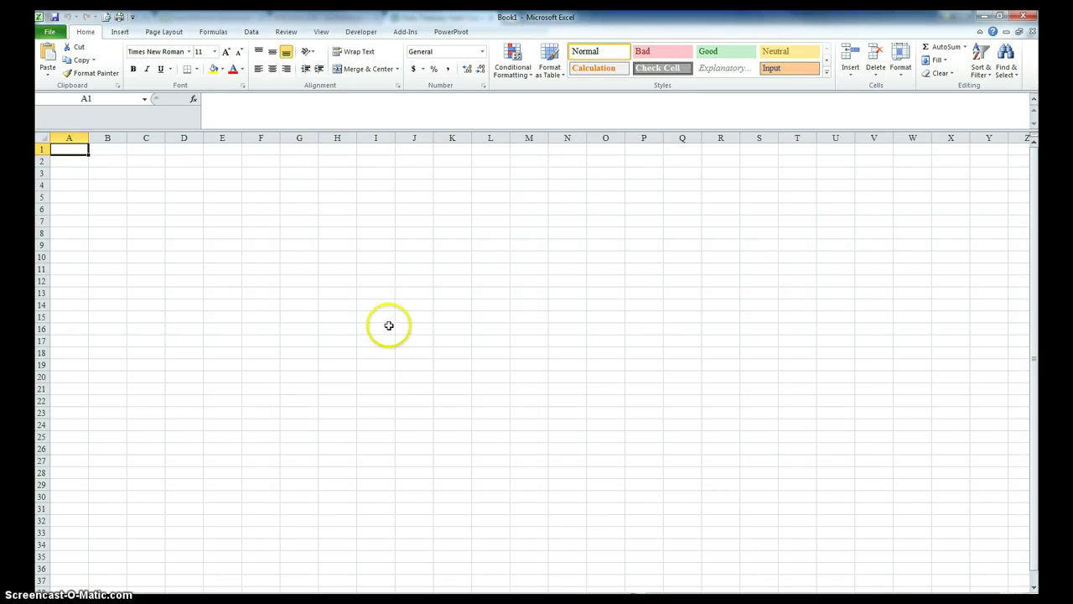
{"action": "left_click", "coordinate": [253, 34]}
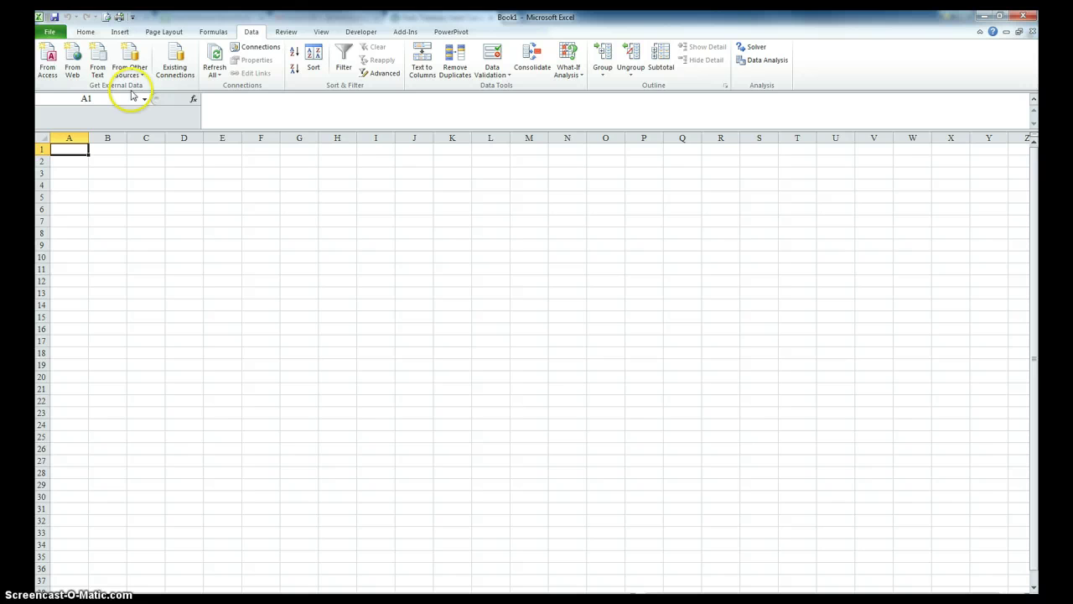
{"action": "left_click", "coordinate": [72, 59]}
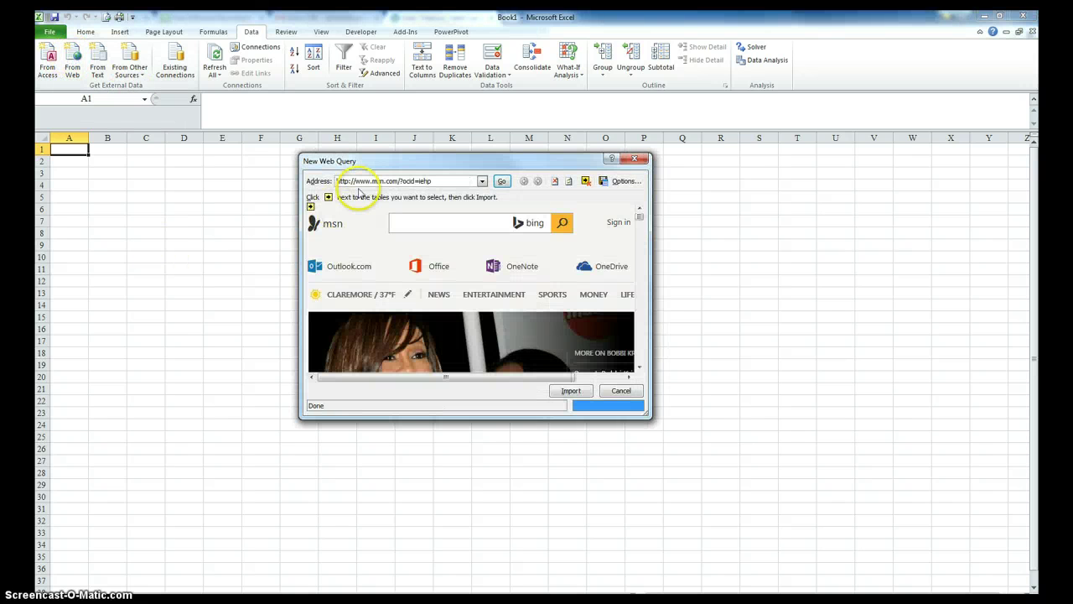
- Paste the Treasury yield page address into New Web Query and load it, dismissing the script error
{"action": "left_click_drag", "start_coordinate": [375, 162], "coordinate": [301, 115]}
{"action": "left_click_drag", "start_coordinate": [574, 366], "coordinate": [861, 533]}
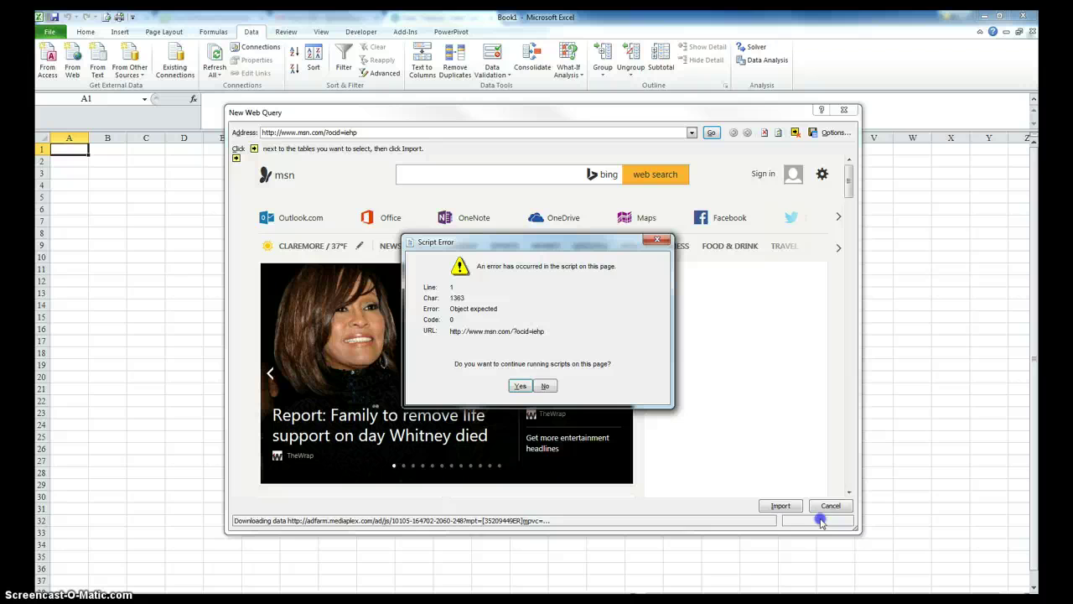
{"action": "left_click", "coordinate": [544, 385]}
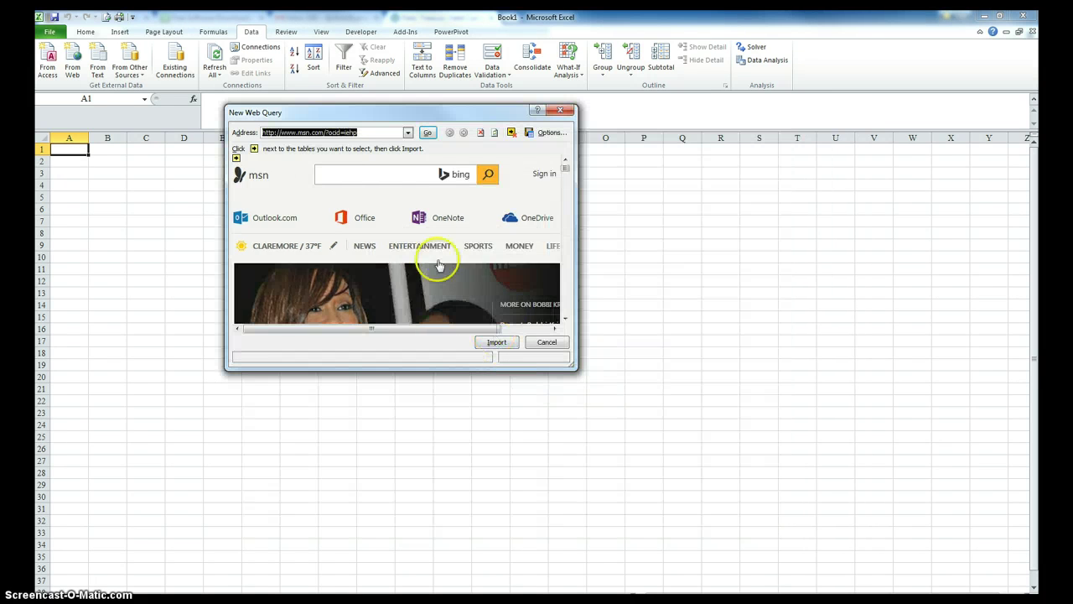
{"action": "right_click", "coordinate": [306, 134]}
{"action": "left_click", "coordinate": [330, 167]}
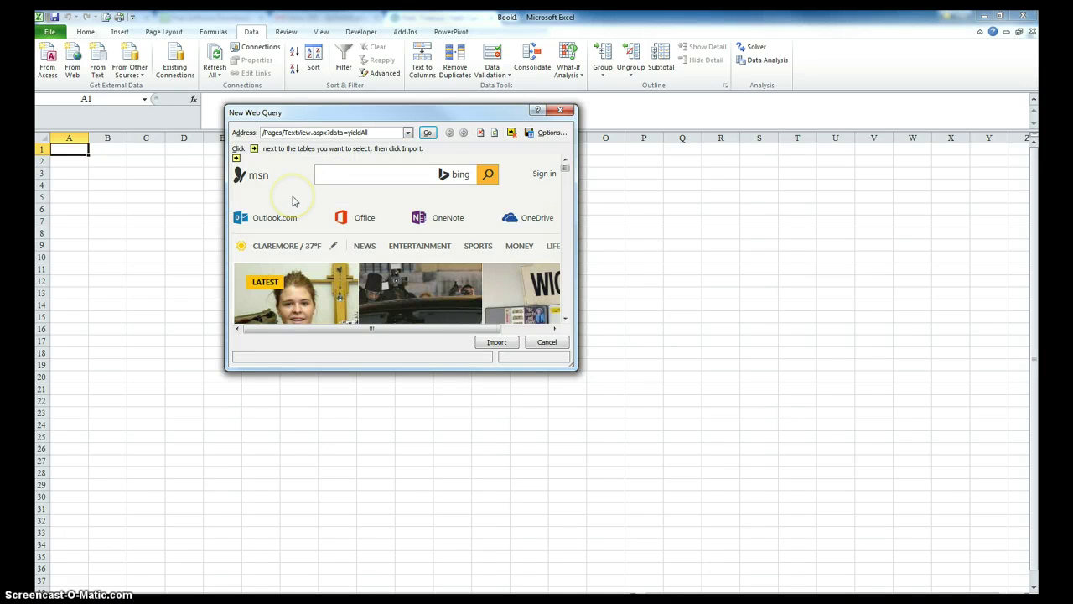
{"action": "left_click", "coordinate": [428, 133]}
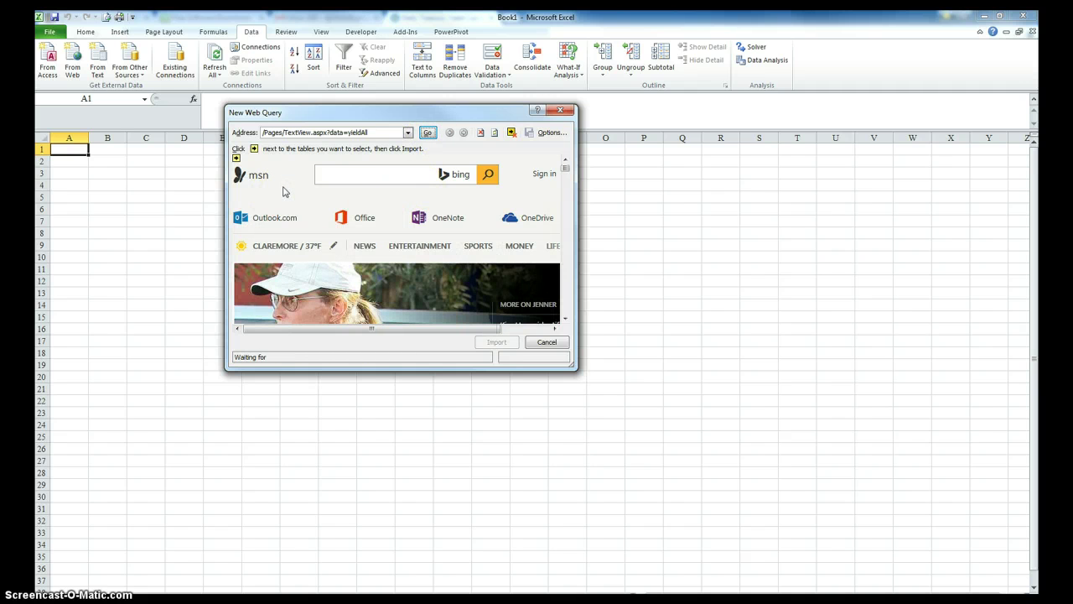
{"action": "left_click", "coordinate": [274, 364]}
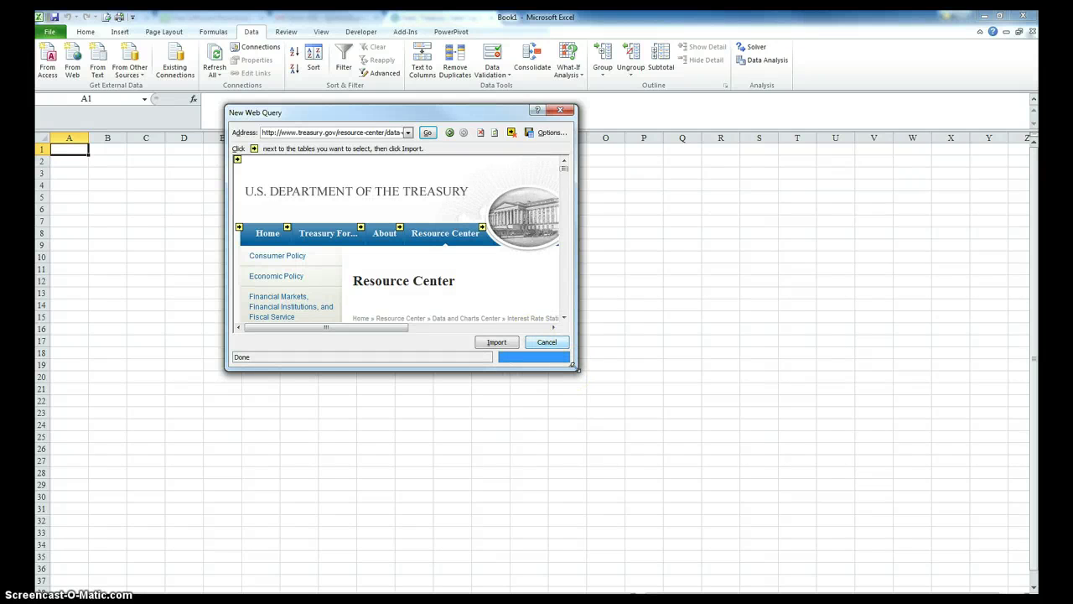
- Mark the Treasury daily yield-rate table with its arrow and choose Import
{"action": "left_click_drag", "start_coordinate": [573, 366], "coordinate": [741, 458]}
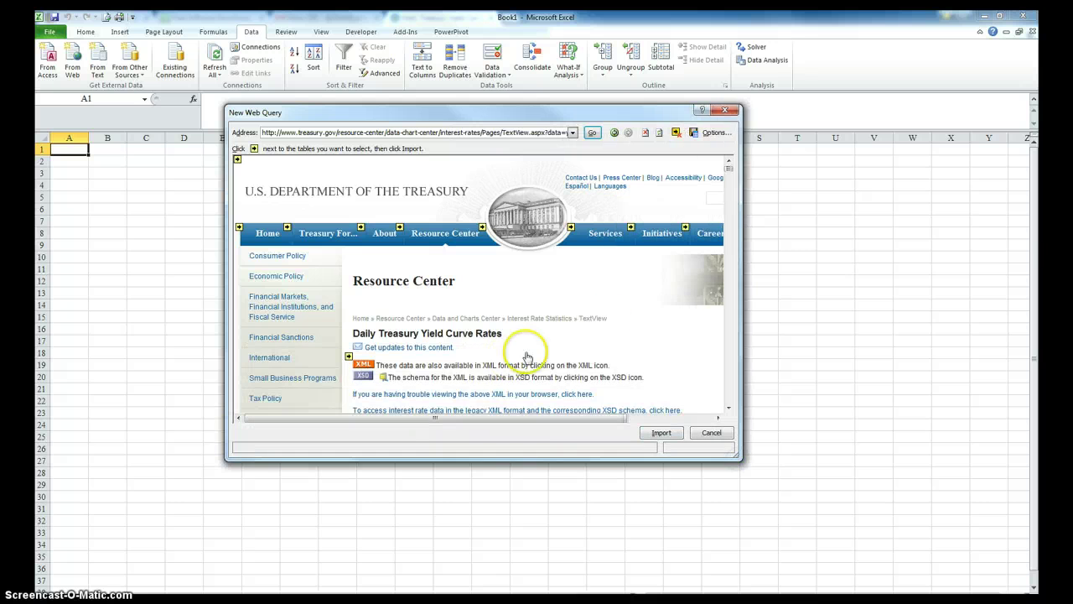
{"action": "mouse_move", "coordinate": [729, 167]}
{"action": "left_mouse_down"}
{"action": "mouse_move", "coordinate": [729, 179]}
{"action": "mouse_move", "coordinate": [728, 166]}
{"action": "left_mouse_up"}
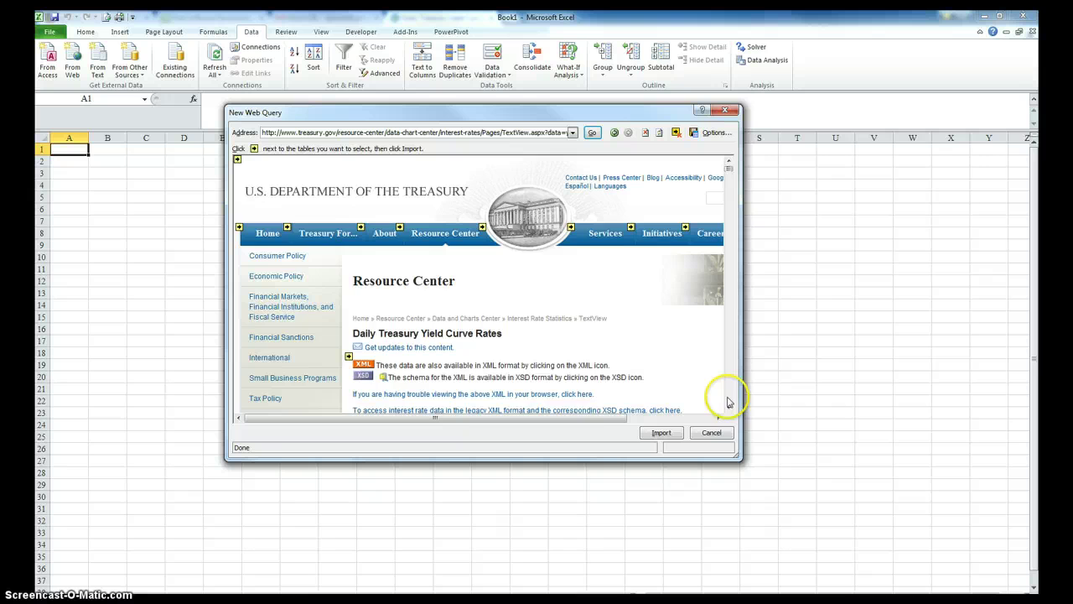
{"action": "scroll", "coordinate": [469, 356], "scroll_direction": "down", "scroll_amount": 3}
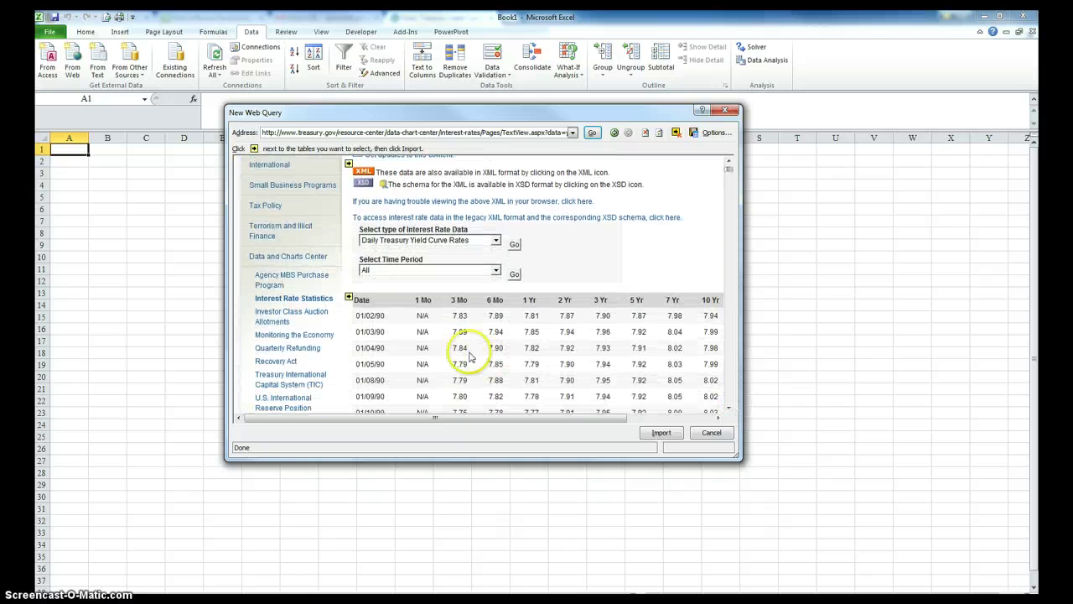
{"action": "left_click", "coordinate": [350, 298]}
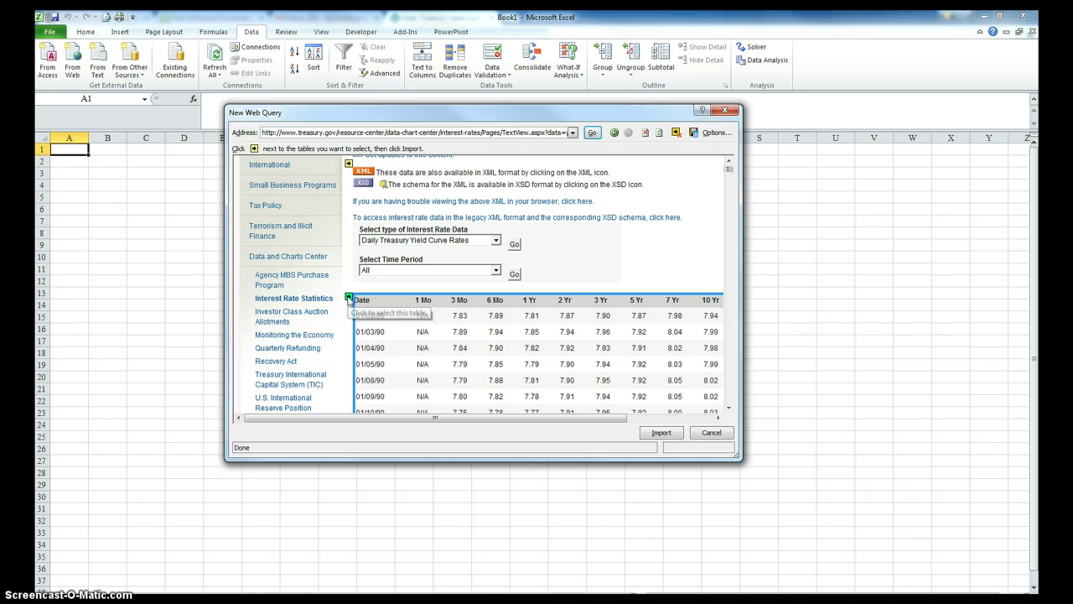
{"action": "left_click", "coordinate": [349, 299]}
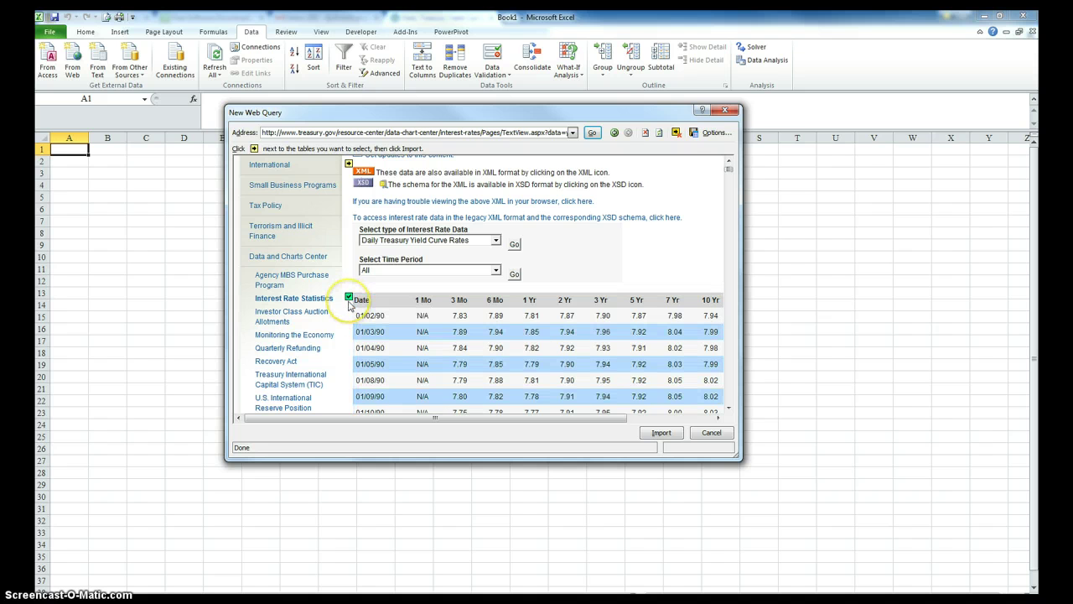
{"action": "left_click", "coordinate": [655, 433]}
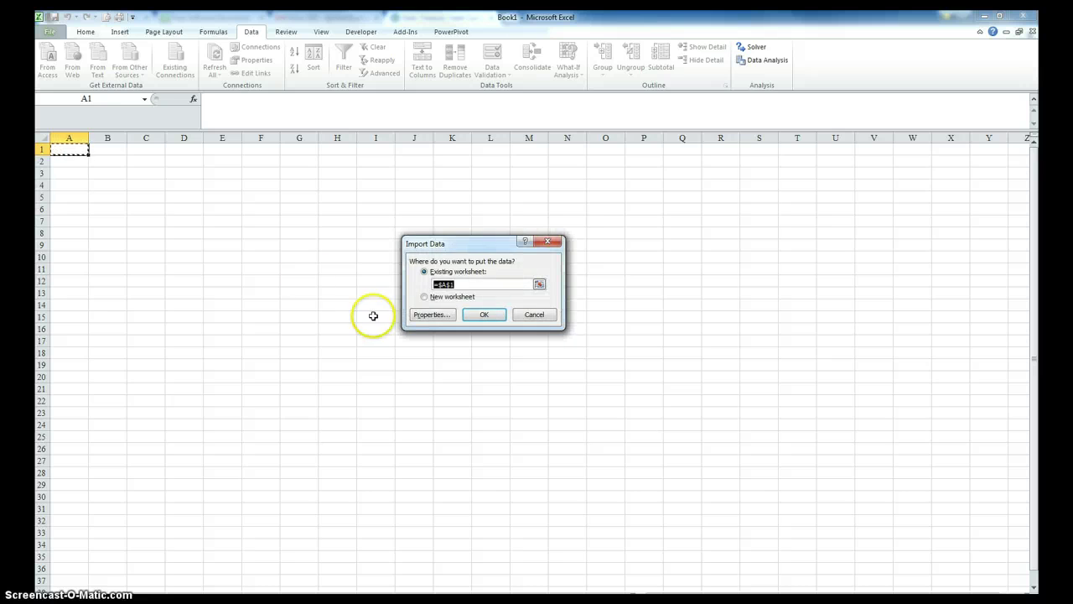
{"action": "left_click_drag", "start_coordinate": [470, 243], "coordinate": [286, 189]}
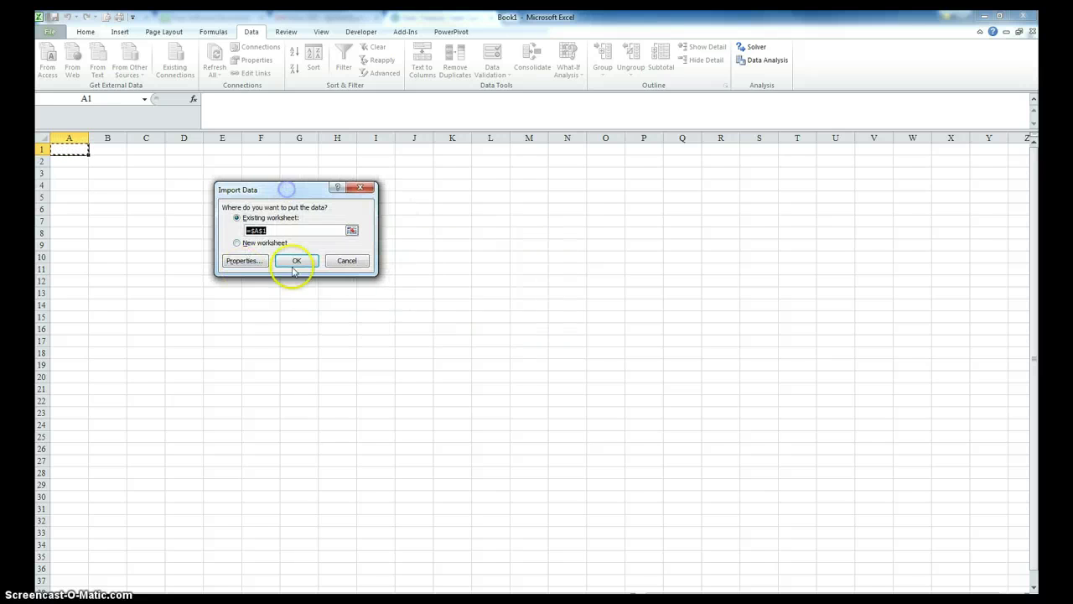
- Place the imported table at cell A1 of the existing Sheet1 and confirm
{"action": "left_click", "coordinate": [84, 166]}
{"action": "left_click", "coordinate": [97, 208]}
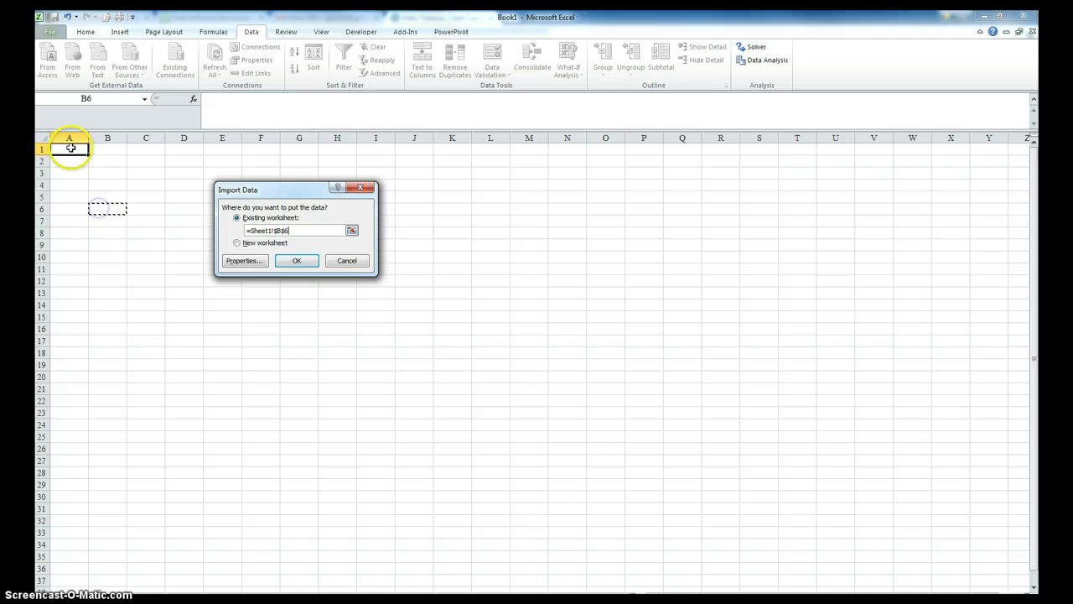
{"action": "left_click", "coordinate": [71, 148]}
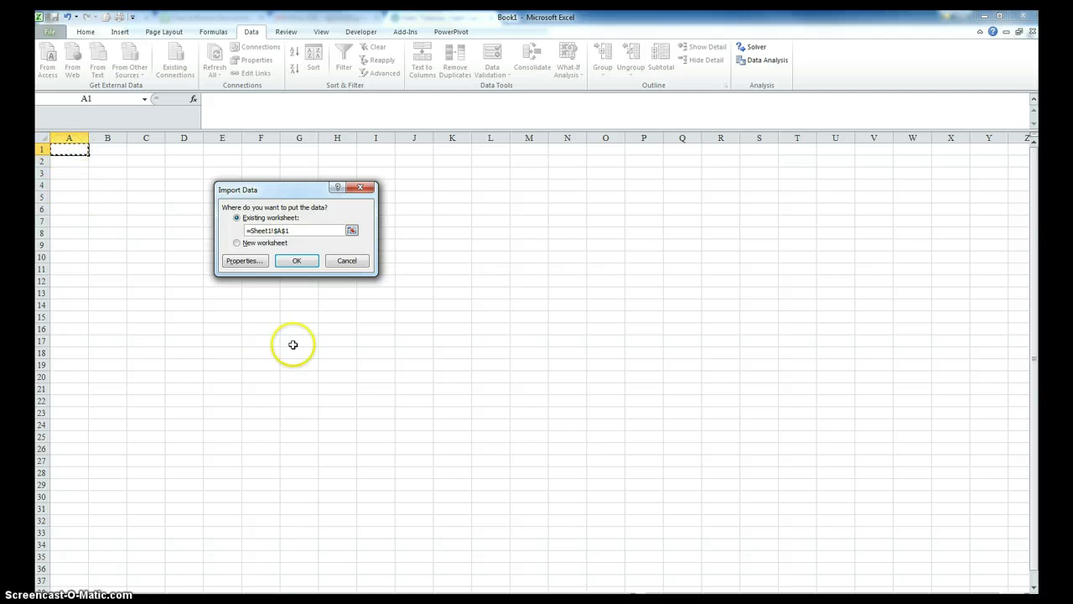
{"action": "left_click", "coordinate": [298, 261]}
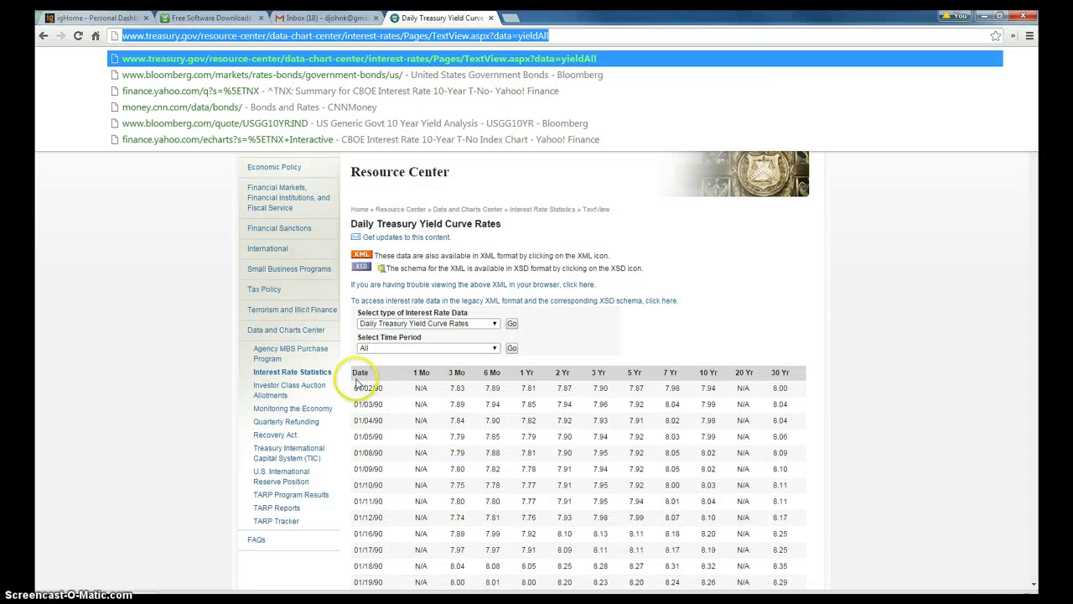
- Highlight the top rows of the yield table in Chrome, then return to Excel
{"action": "left_click_drag", "start_coordinate": [354, 372], "coordinate": [615, 452]}
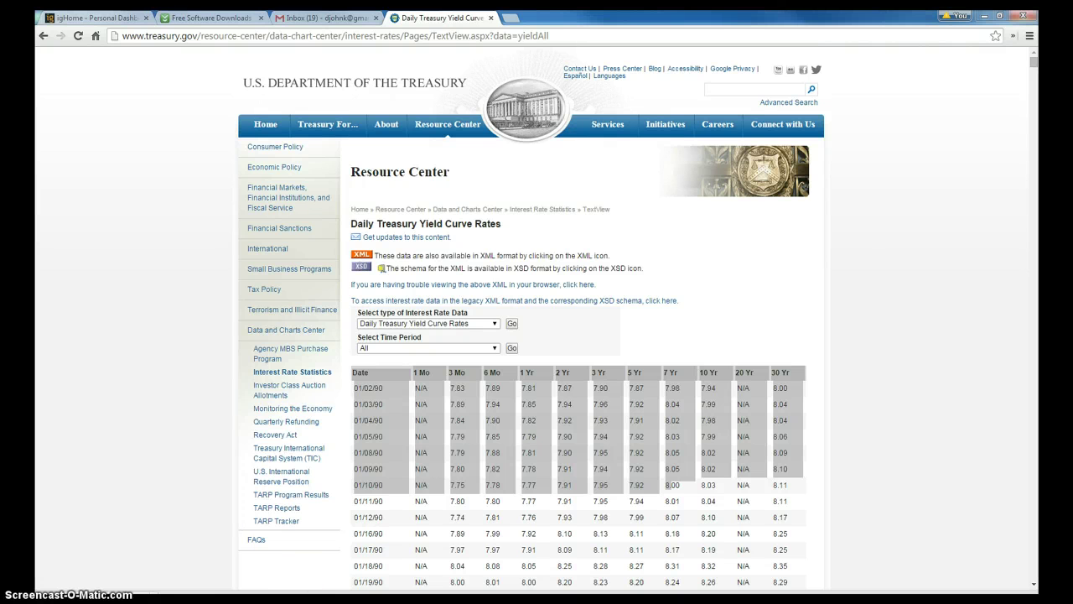
{"action": "key", "text": "alt+Tab"}
{"action": "key", "text": "ctrl+v"}
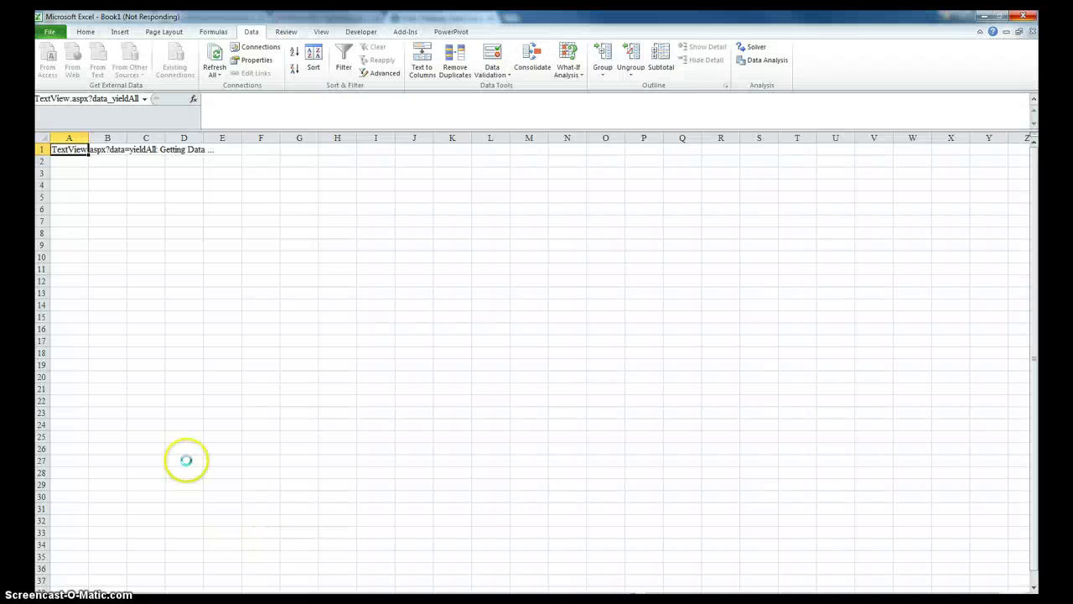
- Wait out Excel's Not Responding state until daily yields from 1/2/1990 fill columns A–L
{"action": "left_click", "coordinate": [183, 167]}
{"action": "left_click", "coordinate": [182, 175]}
{"action": "left_click", "coordinate": [185, 178]}
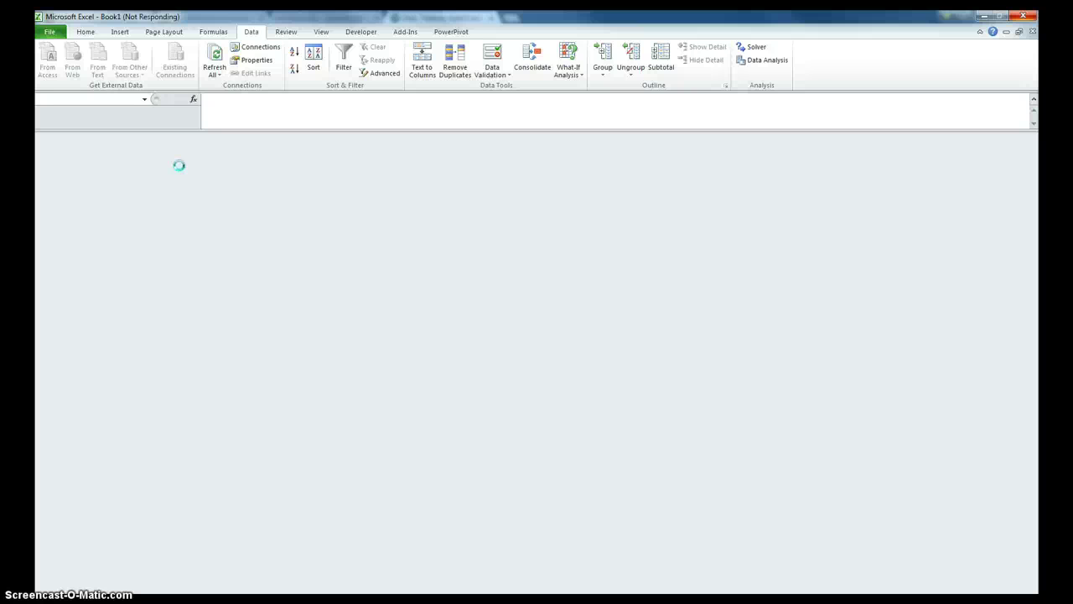
{"action": "left_click", "coordinate": [163, 128]}
{"action": "left_click", "coordinate": [151, 20]}
{"action": "left_click", "coordinate": [171, 58]}
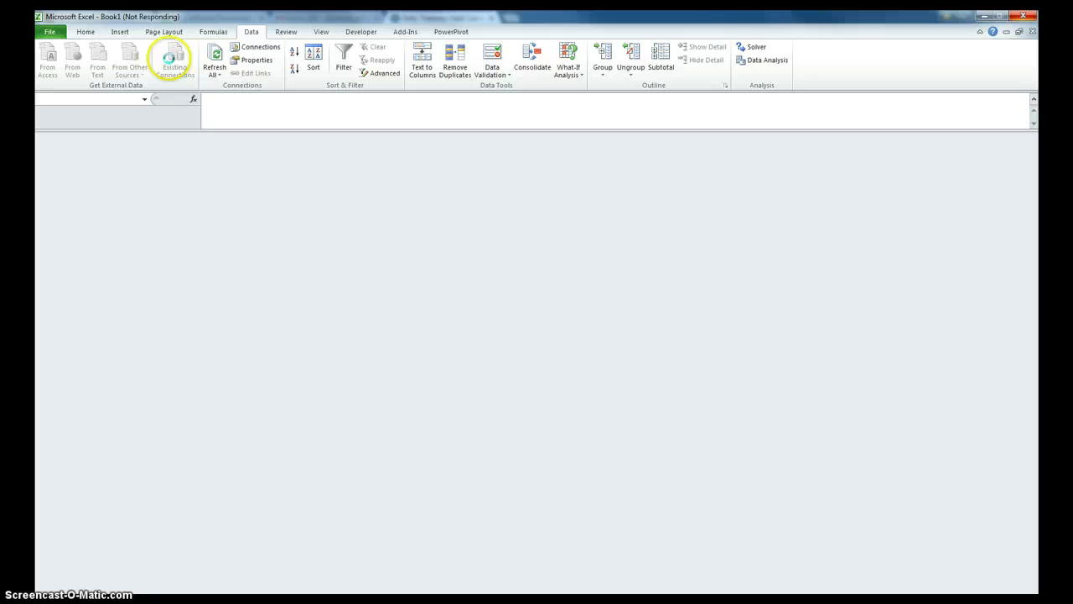
{"action": "left_click", "coordinate": [291, 315]}
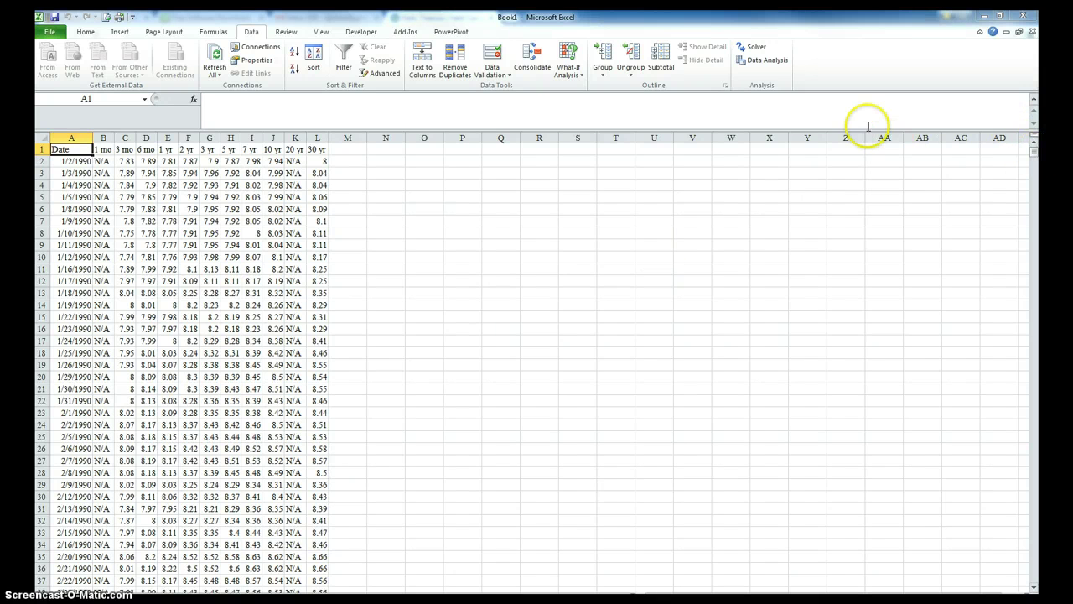
{"action": "left_click_drag", "start_coordinate": [778, 127], "coordinate": [778, 109]}
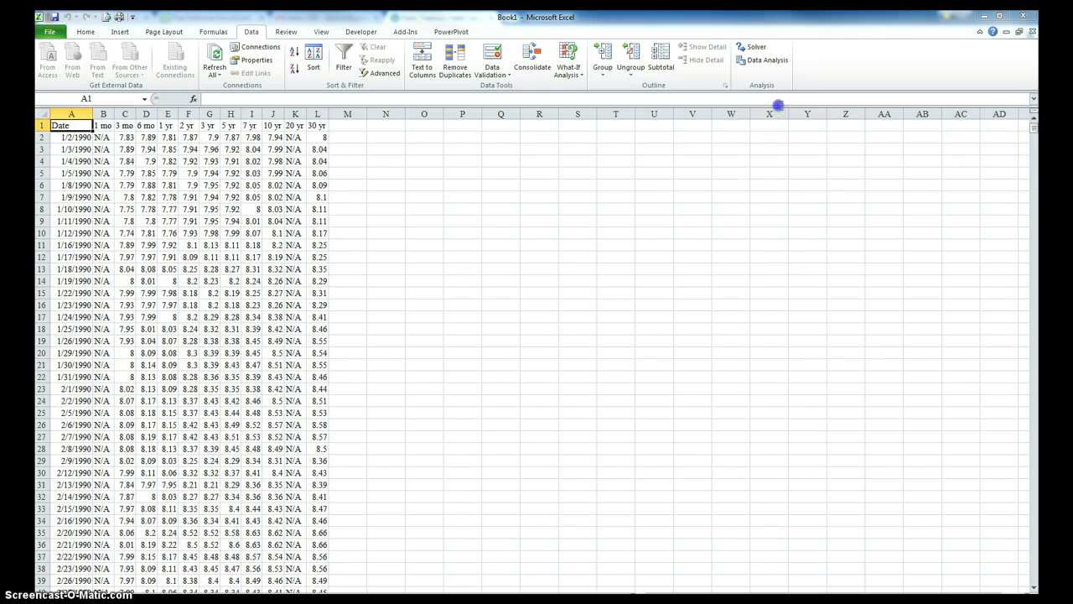
{"action": "left_click_drag", "start_coordinate": [1034, 130], "coordinate": [1031, 584]}
{"action": "scroll", "coordinate": [290, 469], "scroll_direction": "down", "scroll_amount": 4}
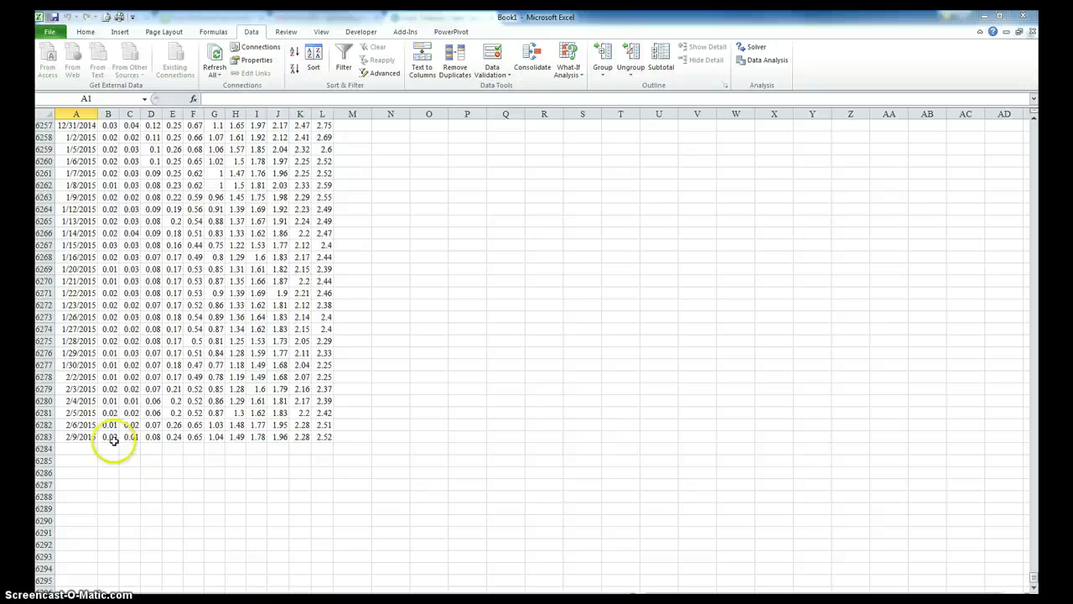
{"action": "left_click_drag", "start_coordinate": [76, 437], "coordinate": [323, 436]}
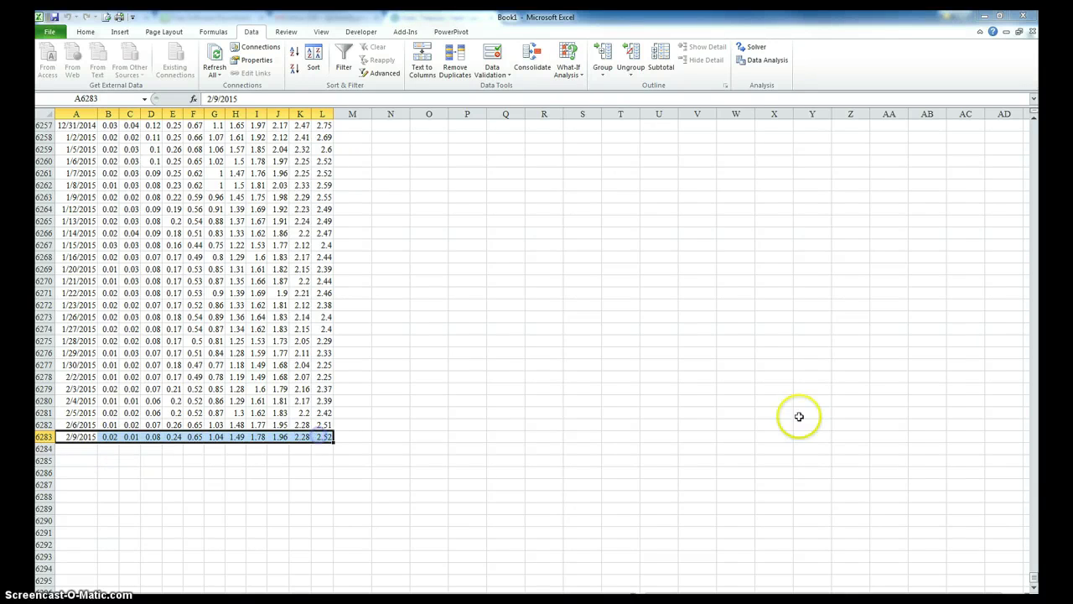
{"action": "left_click_drag", "start_coordinate": [1032, 581], "coordinate": [1035, 126]}
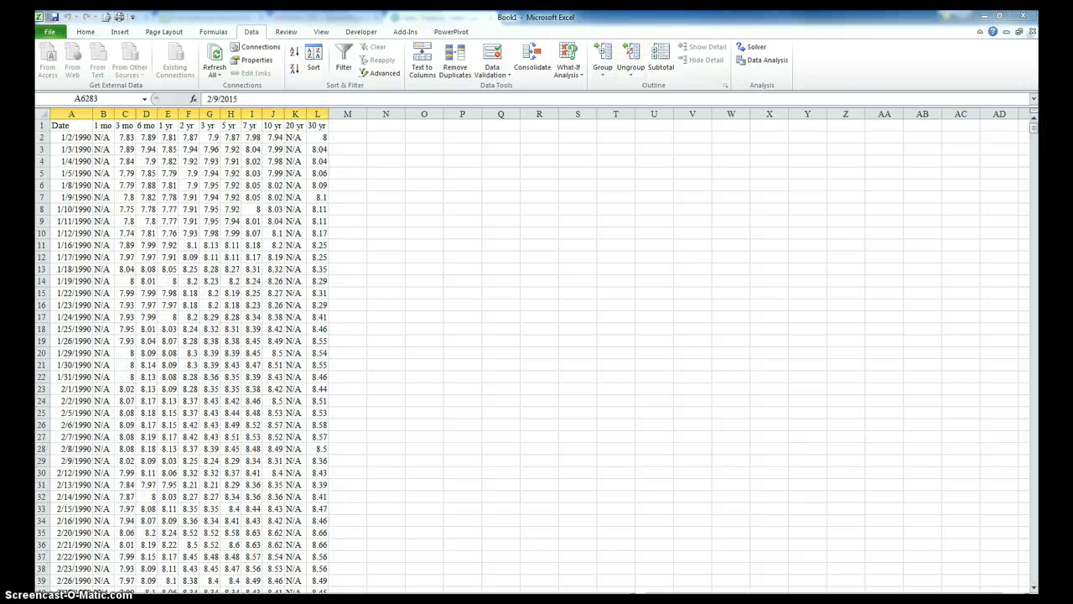
{"action": "left_click", "coordinate": [102, 124]}
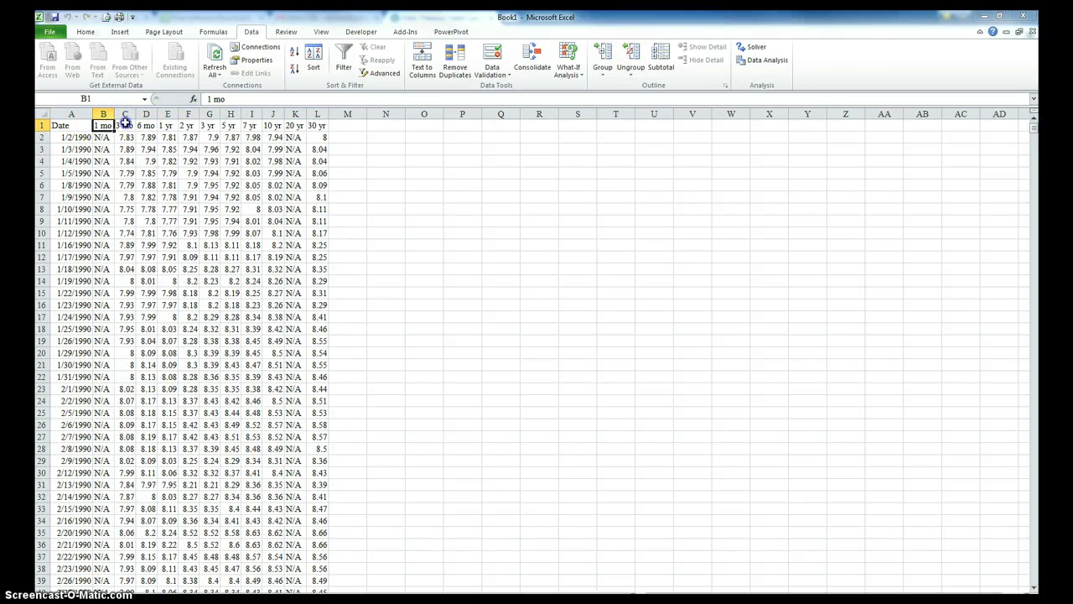
{"action": "left_click", "coordinate": [125, 124]}
{"action": "left_click", "coordinate": [146, 125]}
{"action": "left_click", "coordinate": [168, 125]}
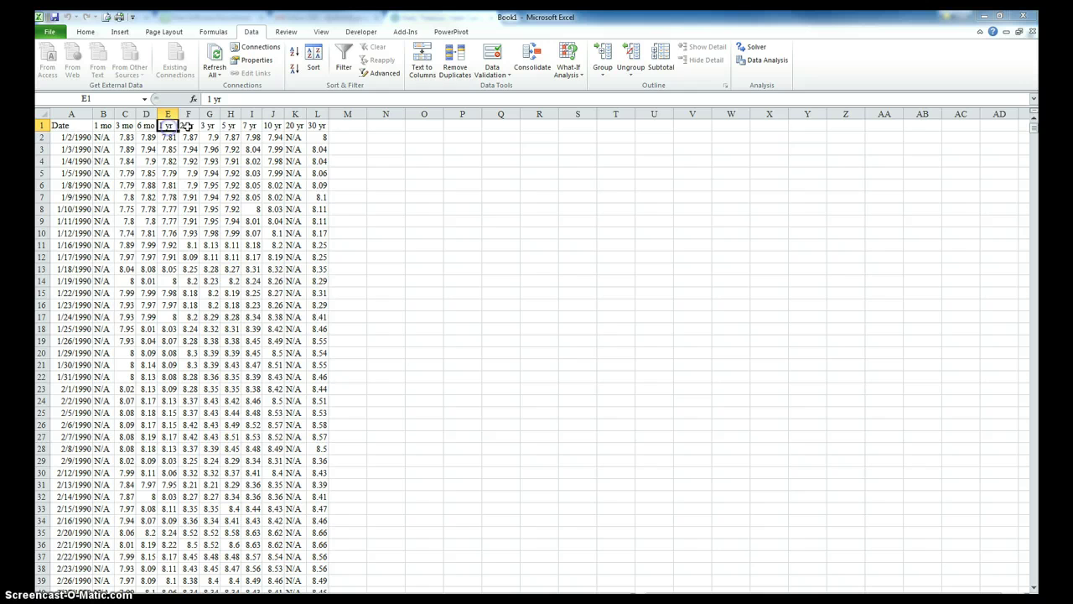
{"action": "left_click", "coordinate": [188, 124]}
{"action": "left_click", "coordinate": [209, 125]}
{"action": "left_click", "coordinate": [230, 125]}
{"action": "left_click", "coordinate": [256, 125]}
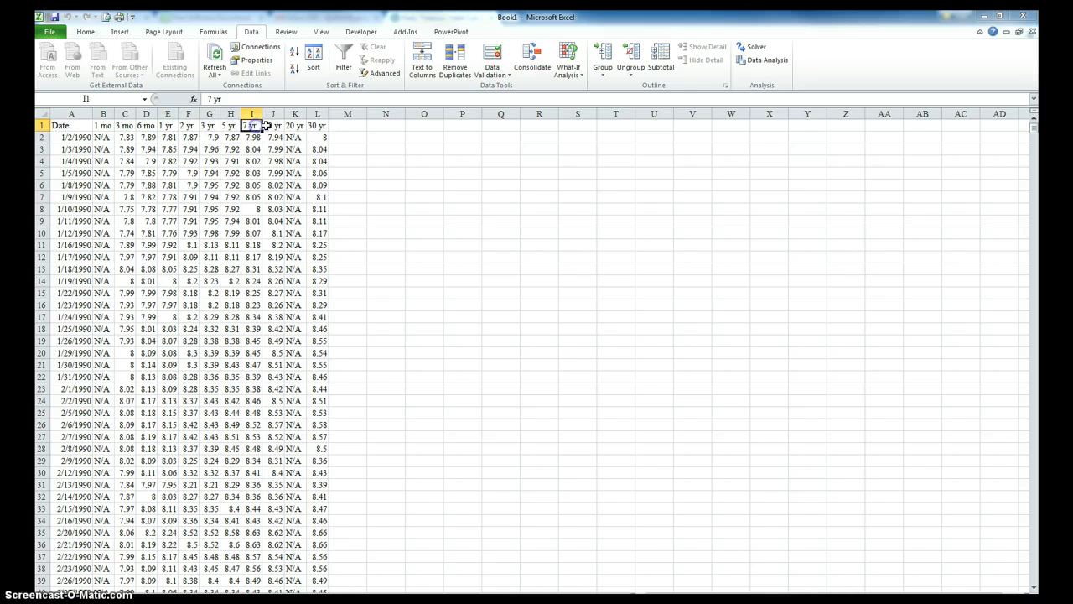
{"action": "left_click", "coordinate": [273, 125]}
{"action": "left_click", "coordinate": [294, 125]}
{"action": "left_click", "coordinate": [311, 125]}
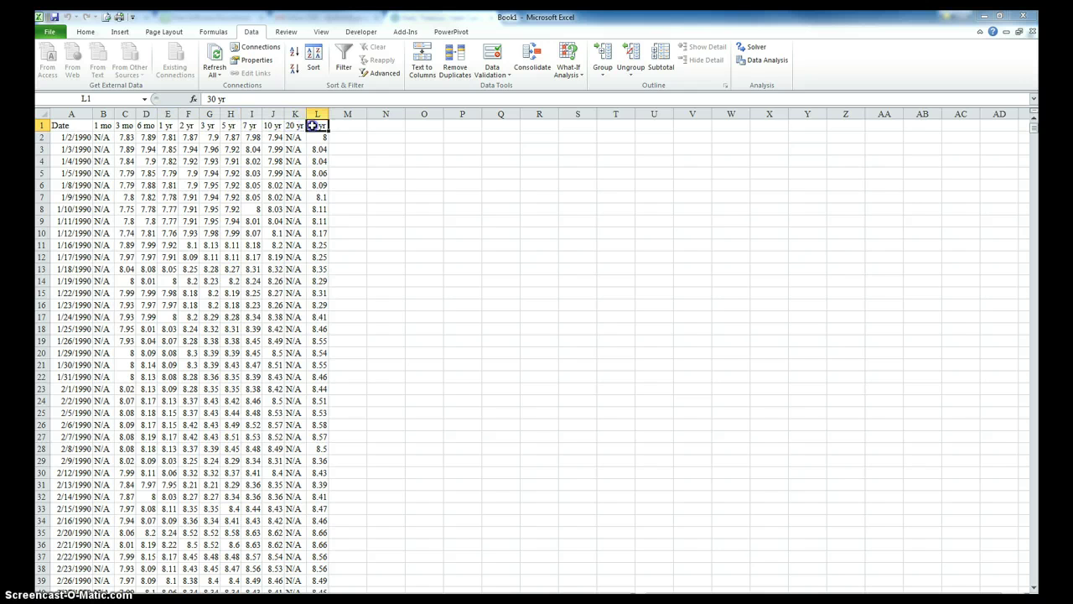
{"action": "left_click", "coordinate": [126, 127]}
{"action": "left_click", "coordinate": [125, 114]}
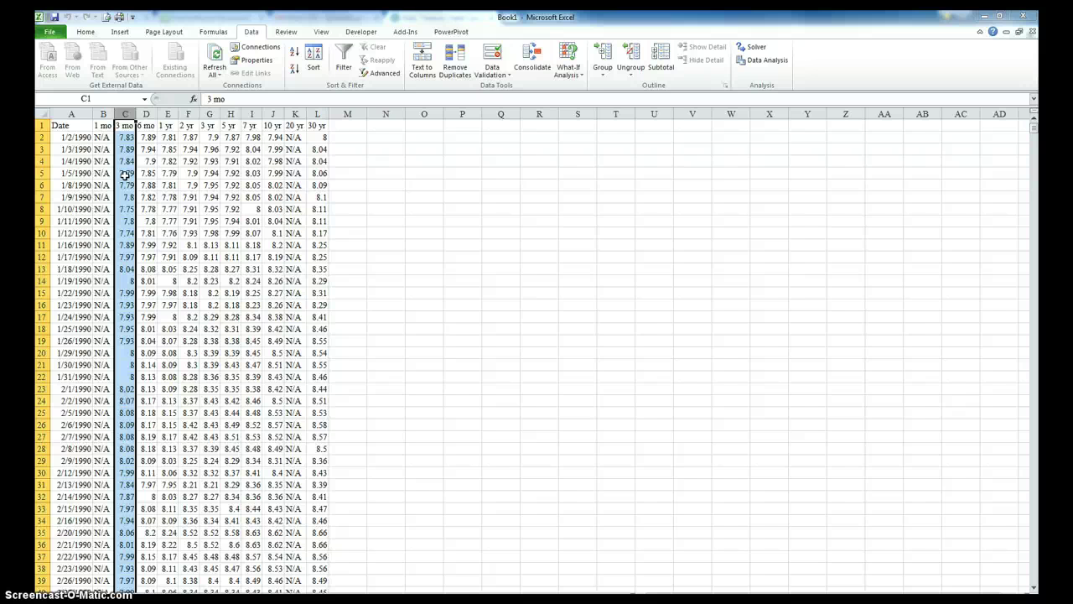
{"action": "left_click", "coordinate": [124, 137]}
{"action": "double_click", "coordinate": [126, 149]}
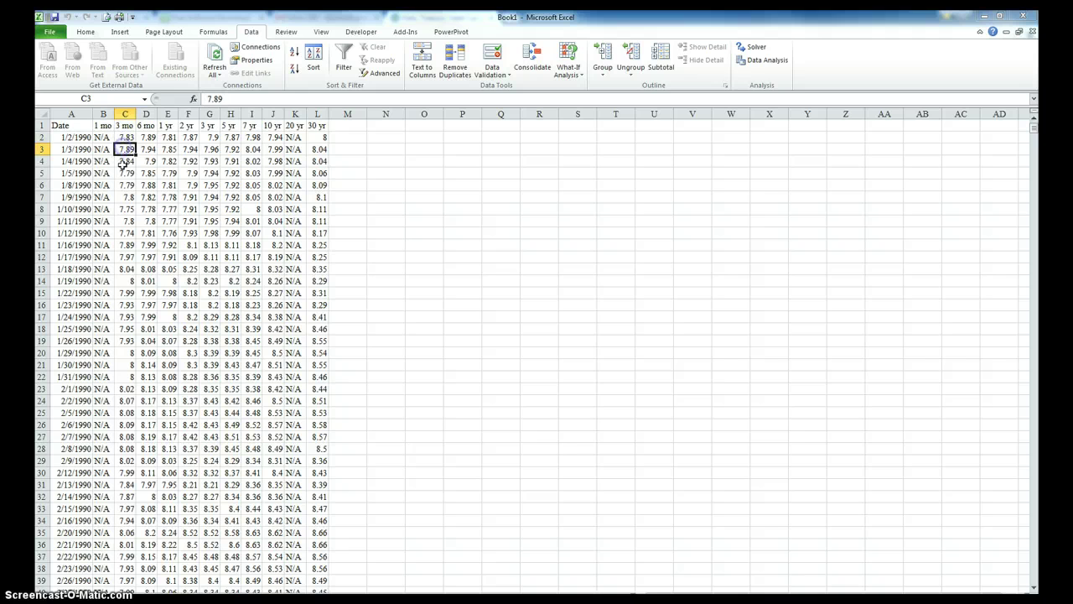
{"action": "double_click", "coordinate": [125, 162]}
{"action": "double_click", "coordinate": [124, 174]}
{"action": "double_click", "coordinate": [125, 185]}
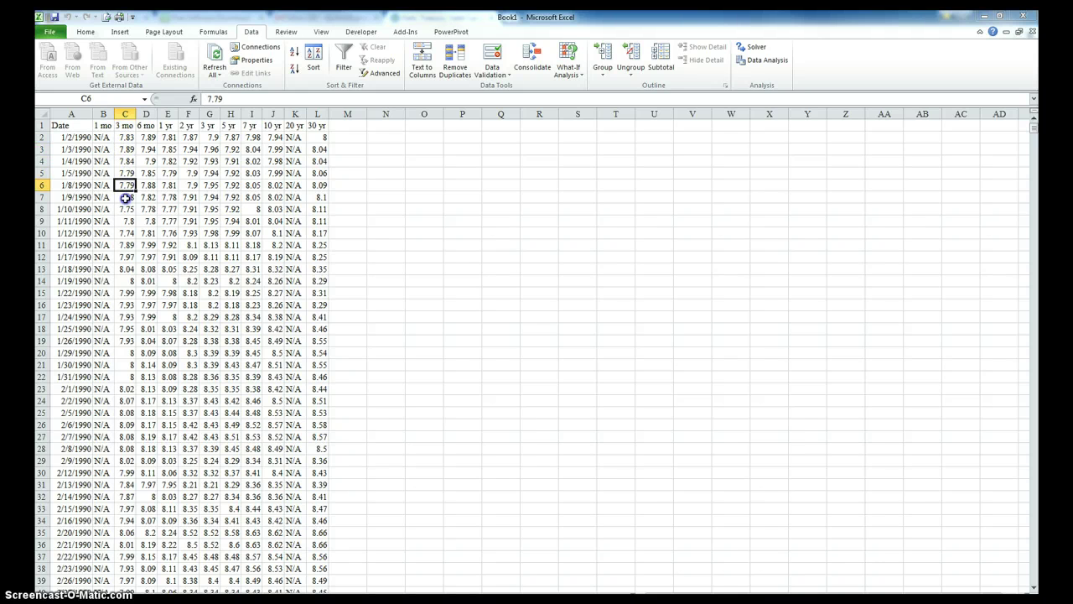
{"action": "double_click", "coordinate": [125, 138]}
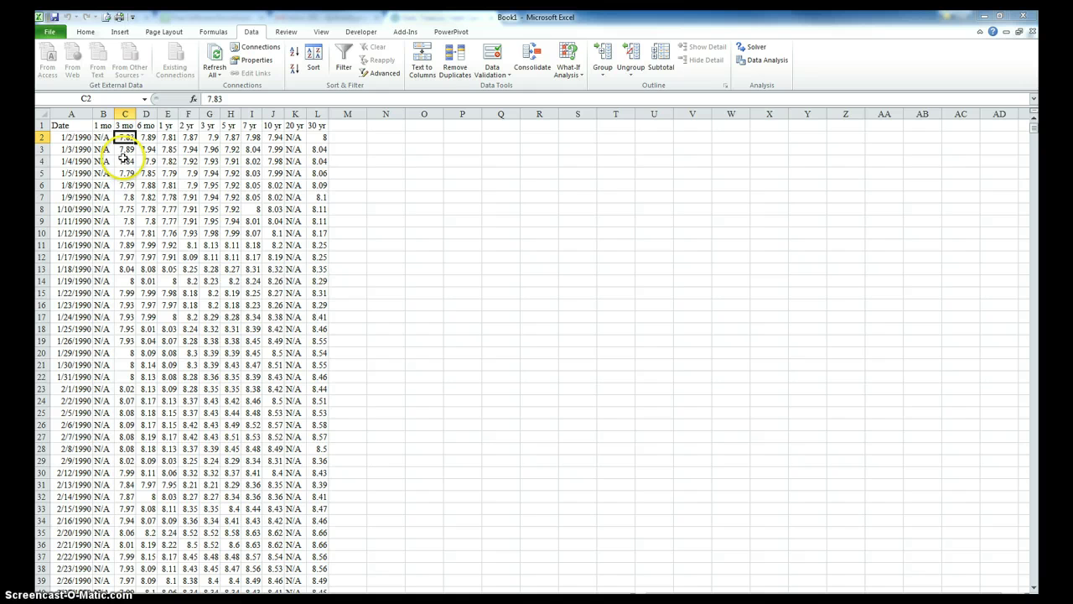
{"action": "double_click", "coordinate": [125, 139]}
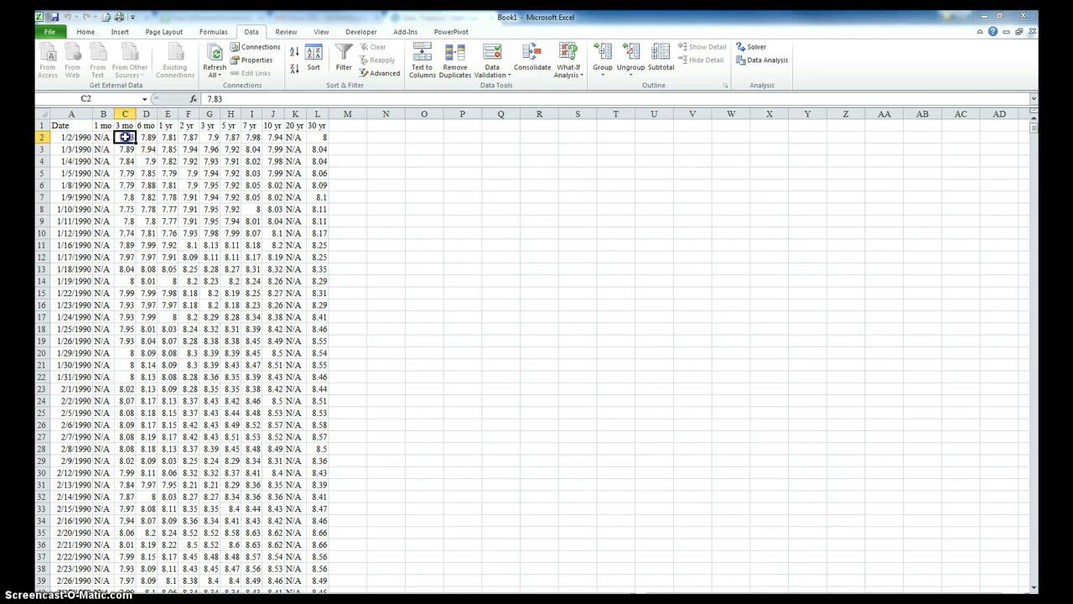
{"action": "left_click_drag", "start_coordinate": [1036, 136], "coordinate": [1031, 587]}
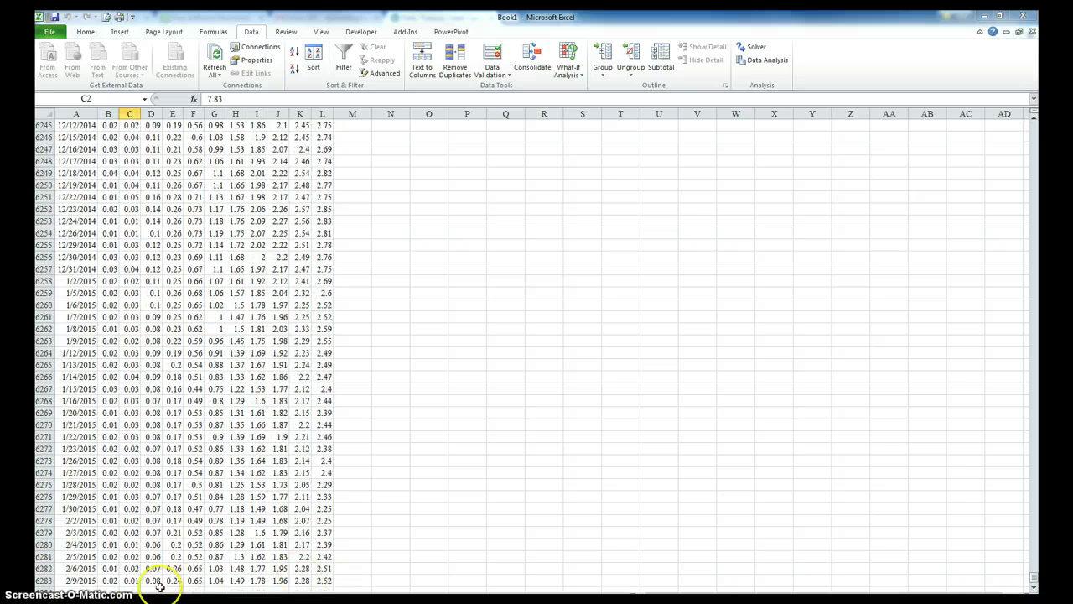
{"action": "scroll", "coordinate": [118, 562], "scroll_direction": "down", "scroll_amount": 1}
{"action": "left_click", "coordinate": [110, 545]}
{"action": "left_click", "coordinate": [110, 545]}
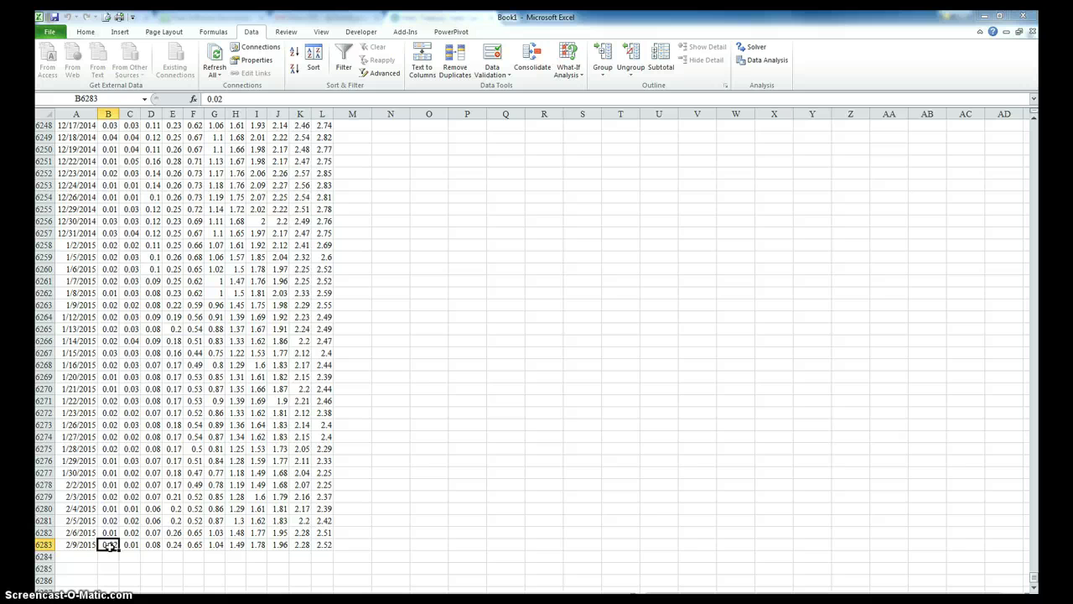
{"action": "left_click", "coordinate": [110, 545]}
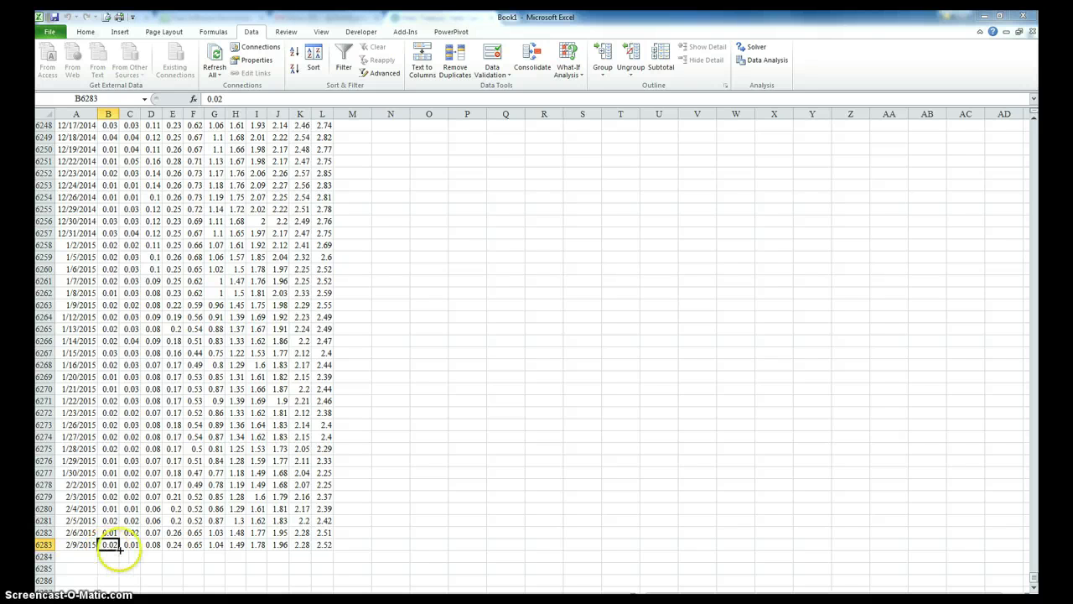
{"action": "left_click", "coordinate": [127, 546]}
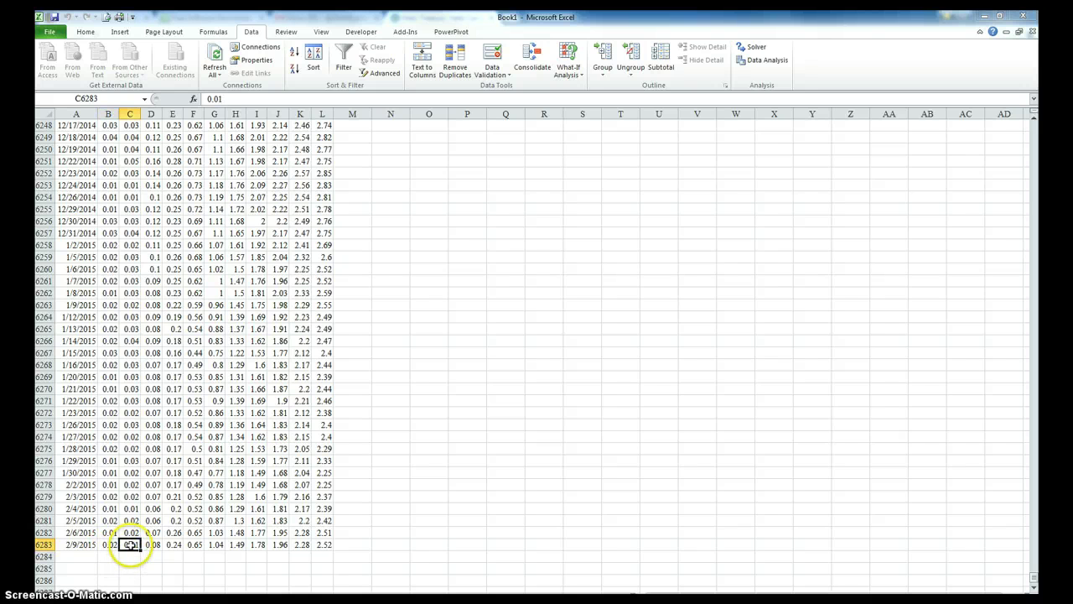
{"action": "left_click", "coordinate": [109, 545]}
{"action": "left_click", "coordinate": [130, 545]}
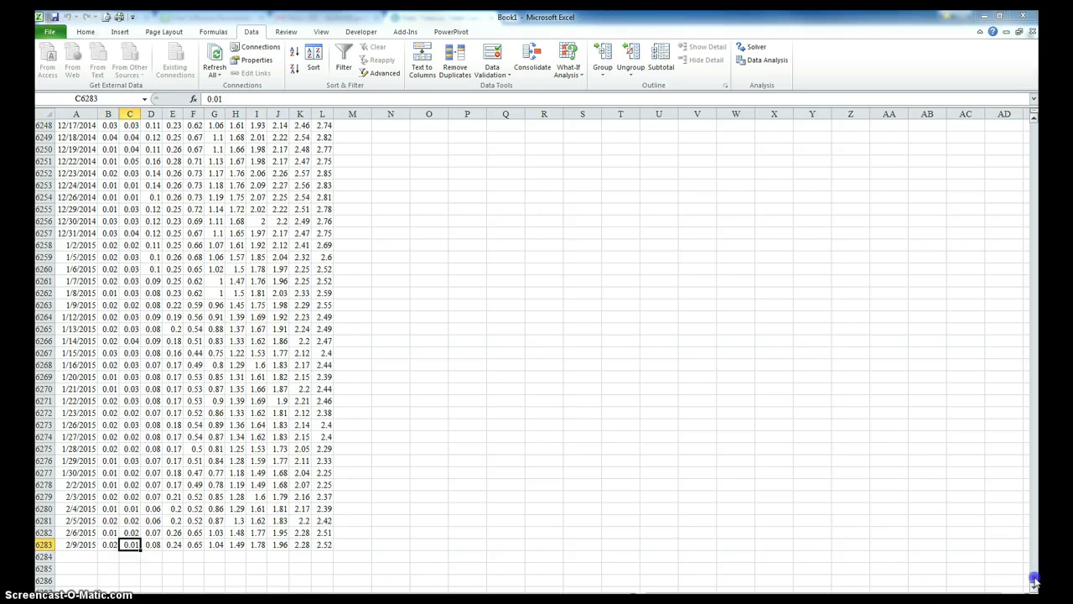
{"action": "left_click_drag", "start_coordinate": [1035, 579], "coordinate": [1036, 120]}
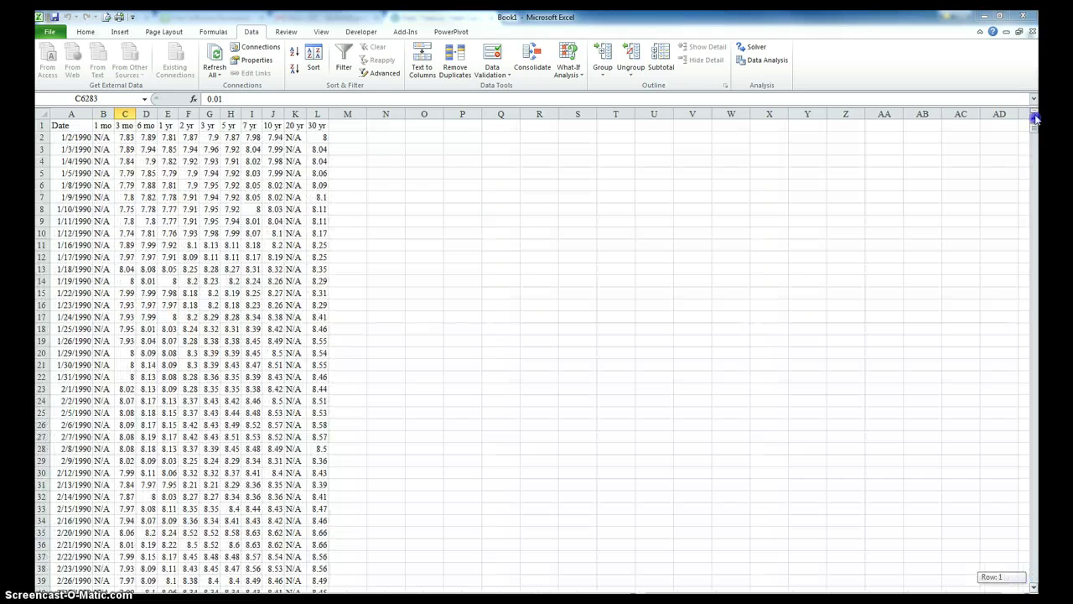
{"action": "left_click", "coordinate": [125, 114]}
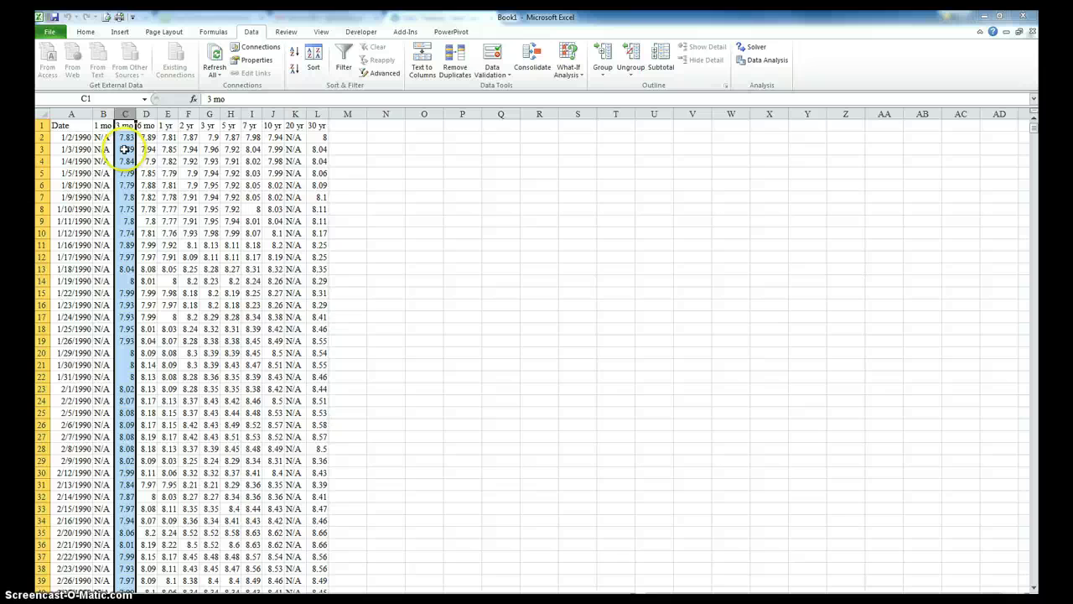
{"action": "left_click_drag", "start_coordinate": [1036, 133], "coordinate": [1036, 587]}
{"action": "left_click", "coordinate": [132, 581]}
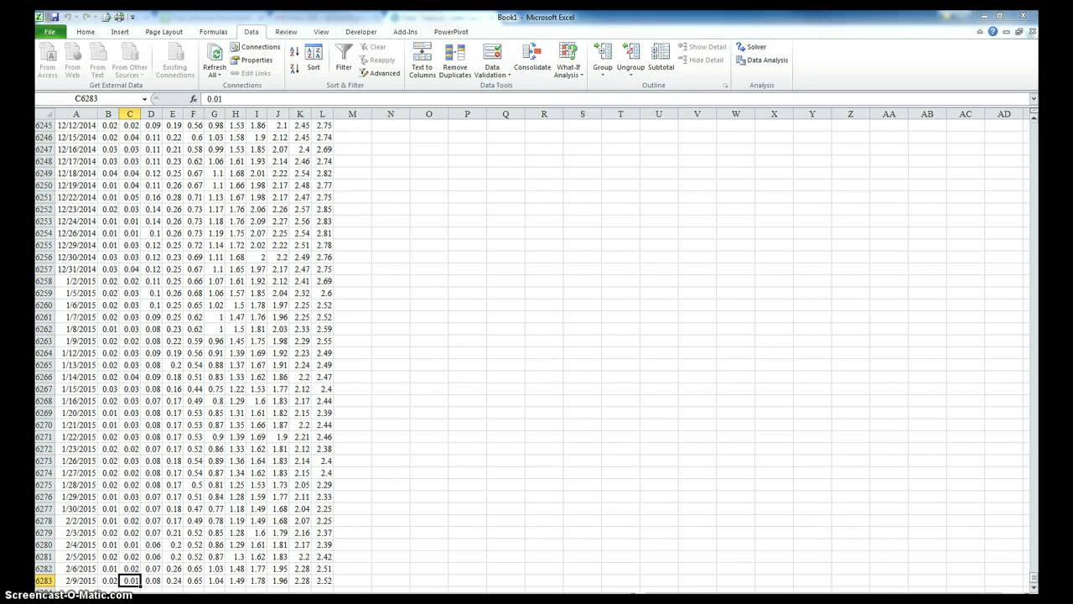
{"action": "left_click_drag", "start_coordinate": [1034, 581], "coordinate": [1029, 117]}
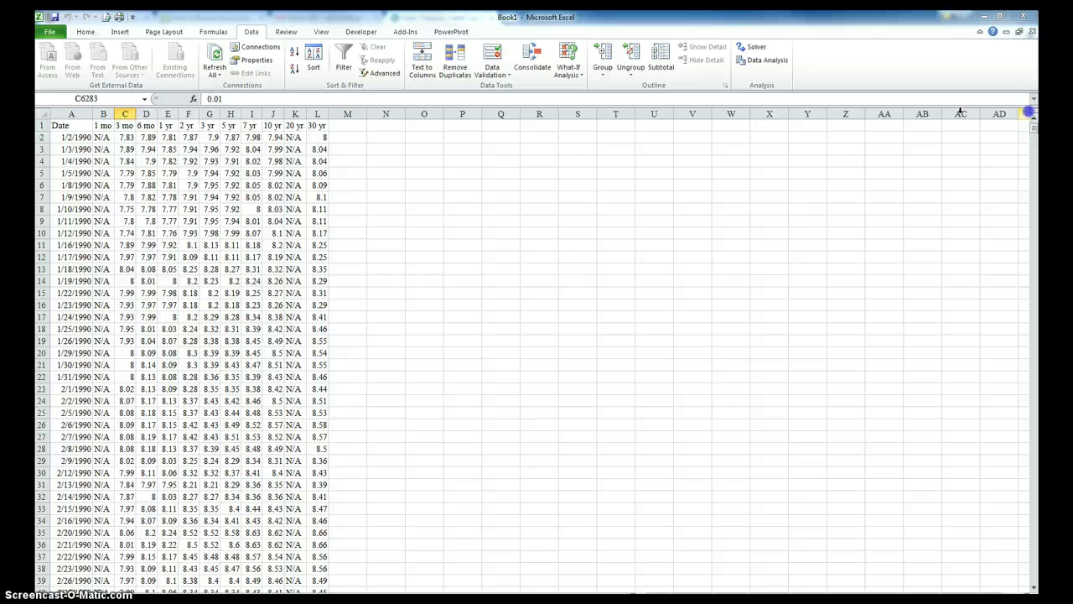
{"action": "left_click", "coordinate": [251, 245]}
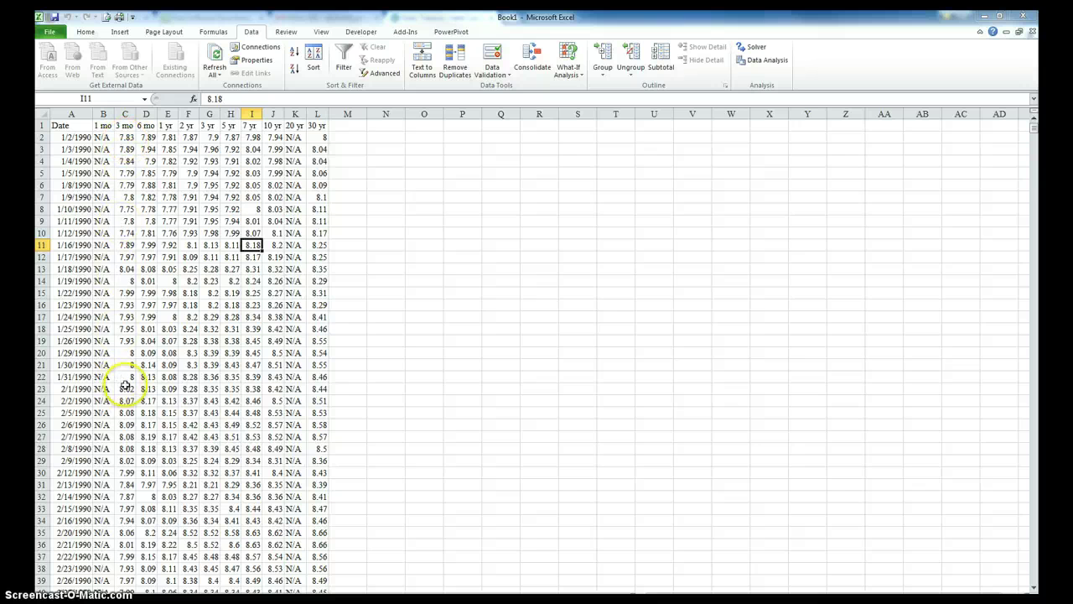
{"action": "left_click_drag", "start_coordinate": [127, 378], "coordinate": [125, 136]}
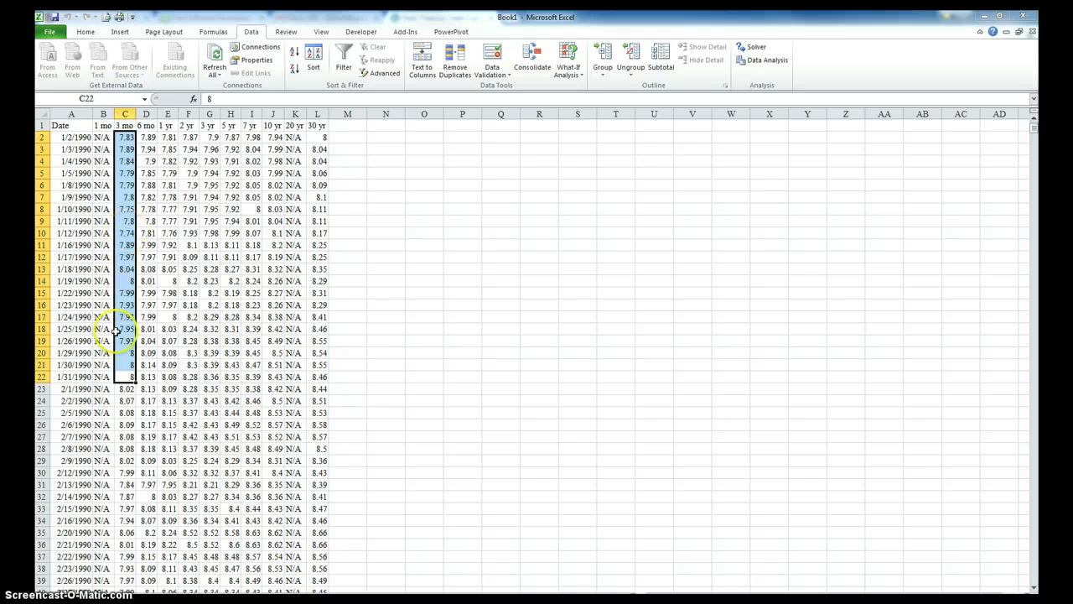
{"action": "left_click_drag", "start_coordinate": [124, 389], "coordinate": [132, 589]}
{"action": "left_click", "coordinate": [145, 435]}
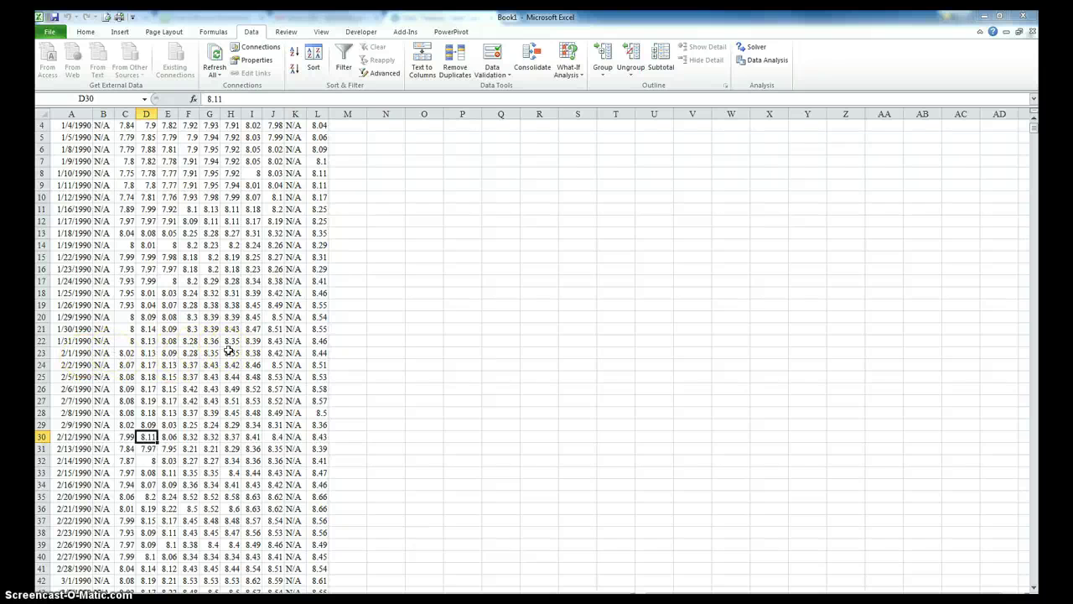
{"action": "scroll", "coordinate": [189, 338], "scroll_direction": "up", "scroll_amount": 1}
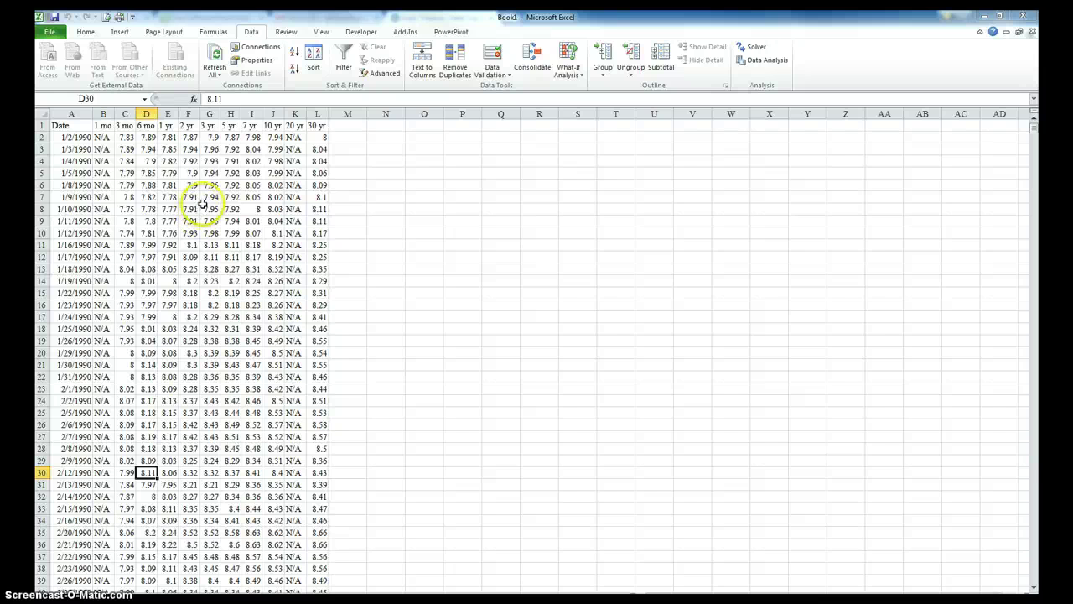
{"action": "left_click", "coordinate": [190, 256]}
{"action": "left_click", "coordinate": [461, 266]}
{"action": "left_click", "coordinate": [186, 280]}
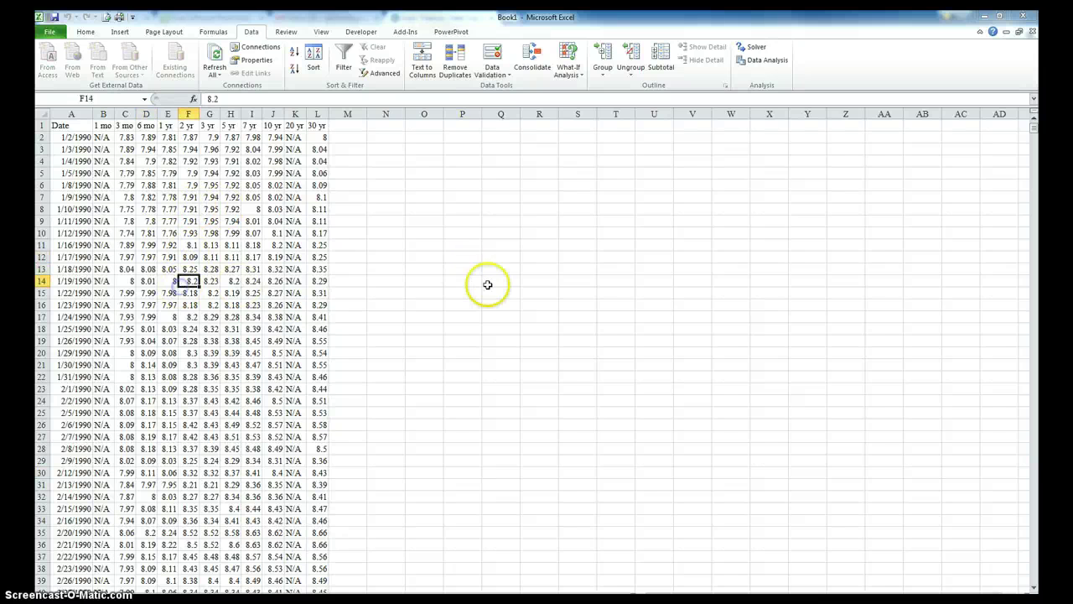
{"action": "left_click", "coordinate": [486, 283]}
- Insert a PivotTable from Sheet1!$A$1:$L$6283 on a new worksheet
{"action": "left_click", "coordinate": [189, 280]}
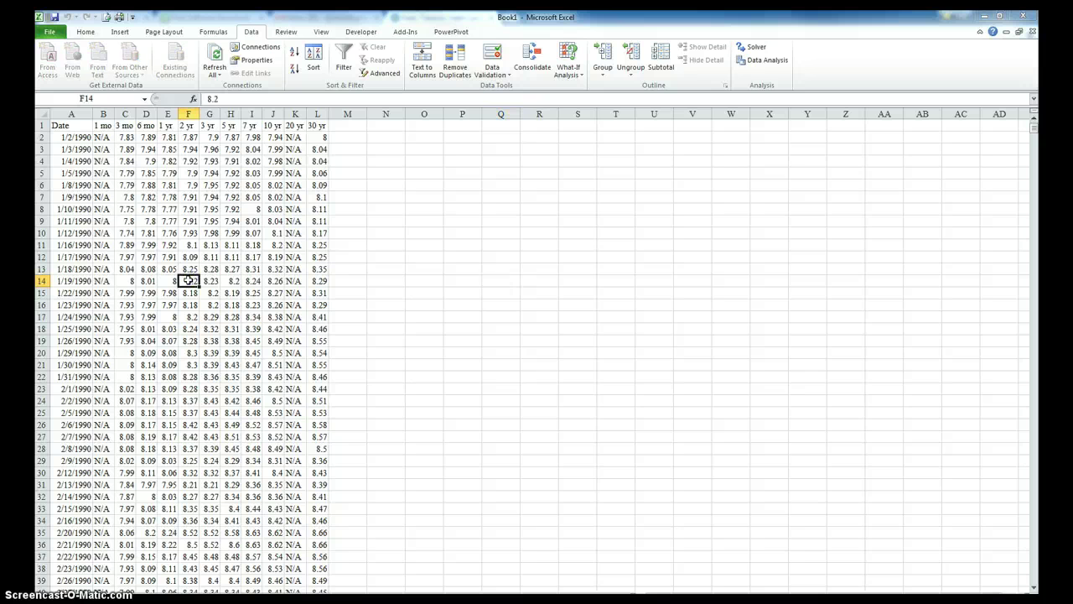
{"action": "left_click", "coordinate": [119, 33]}
{"action": "left_click", "coordinate": [52, 57]}
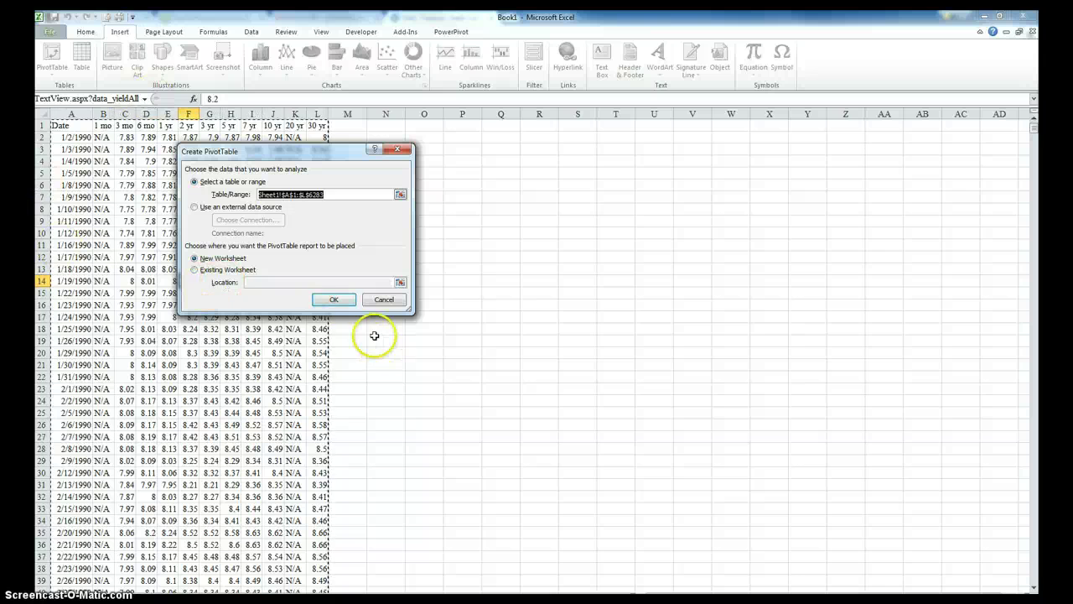
{"action": "left_click", "coordinate": [335, 299]}
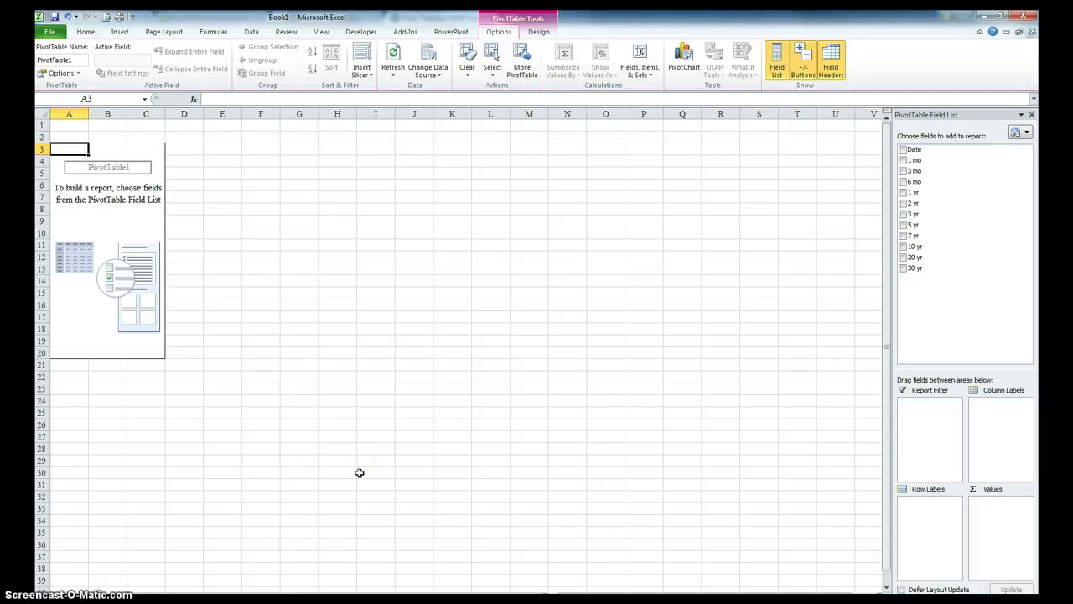
- Glance at the raw yield data sheet, then reactivate the empty pivot table's field list
{"action": "key", "text": "alt+p"}
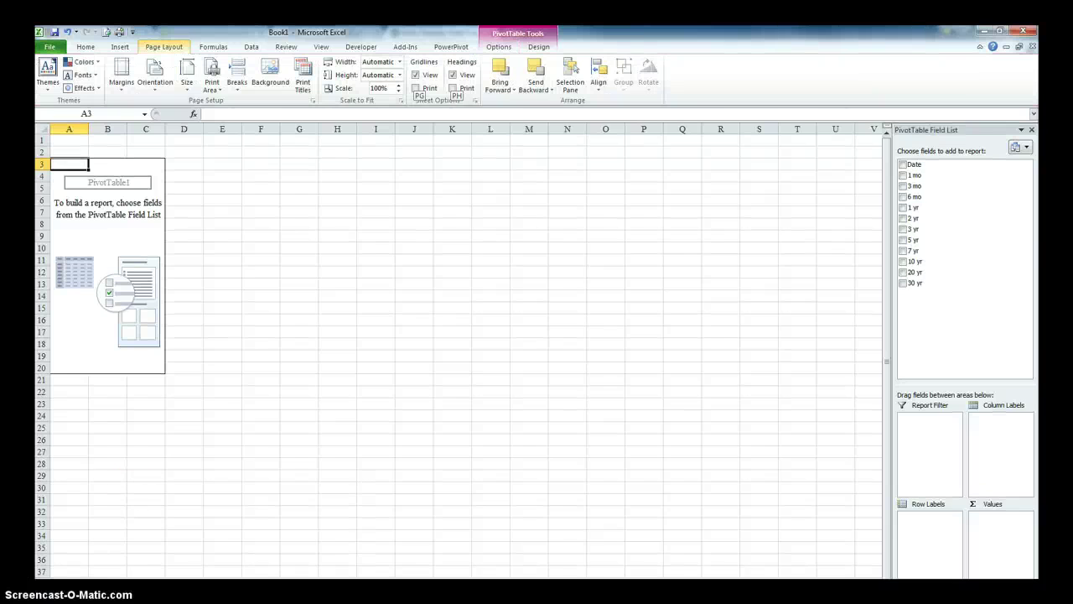
{"action": "key", "text": "ctrl+Page_Down"}
{"action": "key", "text": "ctrl+Page_Up"}
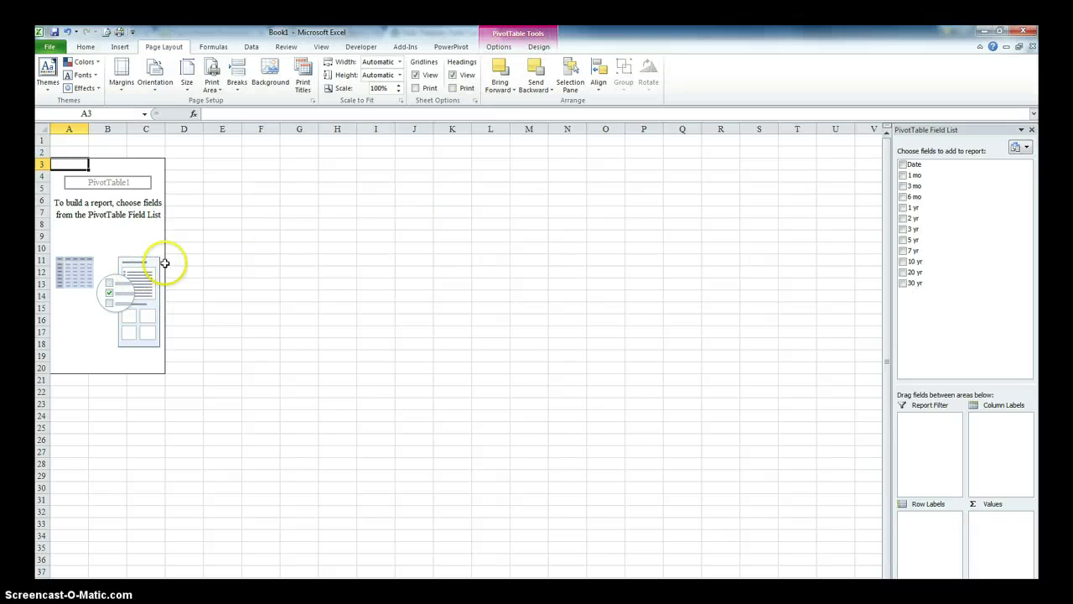
{"action": "left_click", "coordinate": [349, 268]}
{"action": "left_click", "coordinate": [125, 240]}
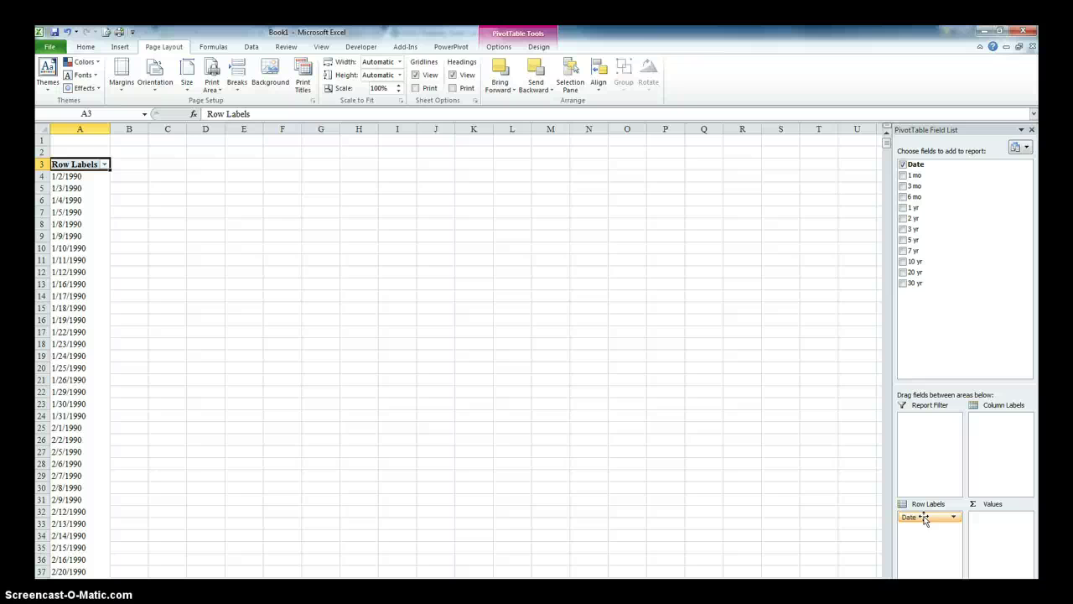
- Add Date to Row Labels, listing daily dates from 1/2/1990, and select a date cell
{"action": "left_click", "coordinate": [937, 520]}
{"action": "left_click", "coordinate": [82, 247]}
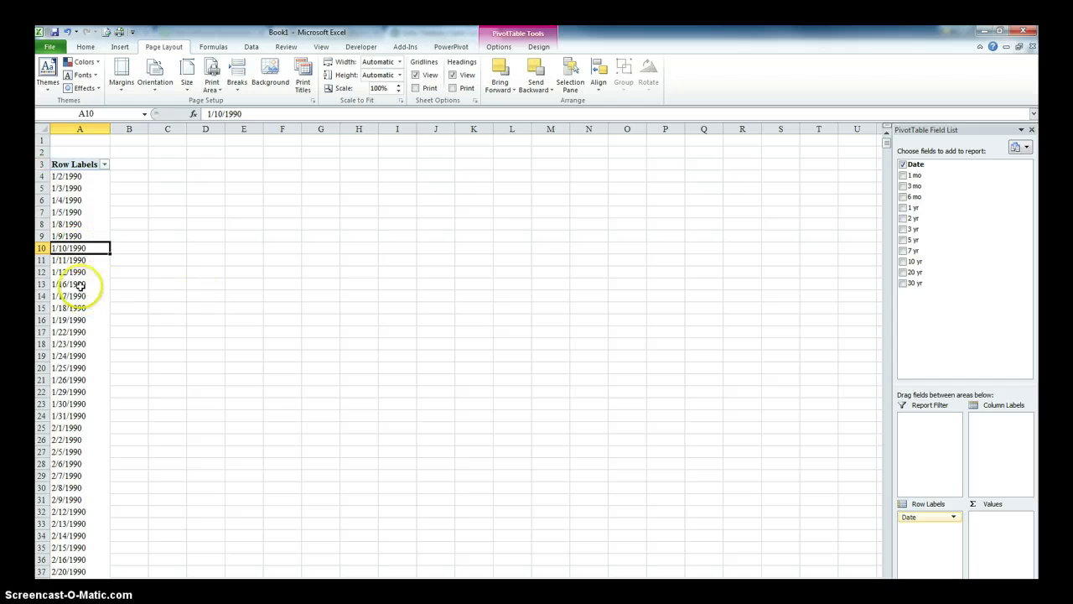
{"action": "left_click", "coordinate": [67, 212]}
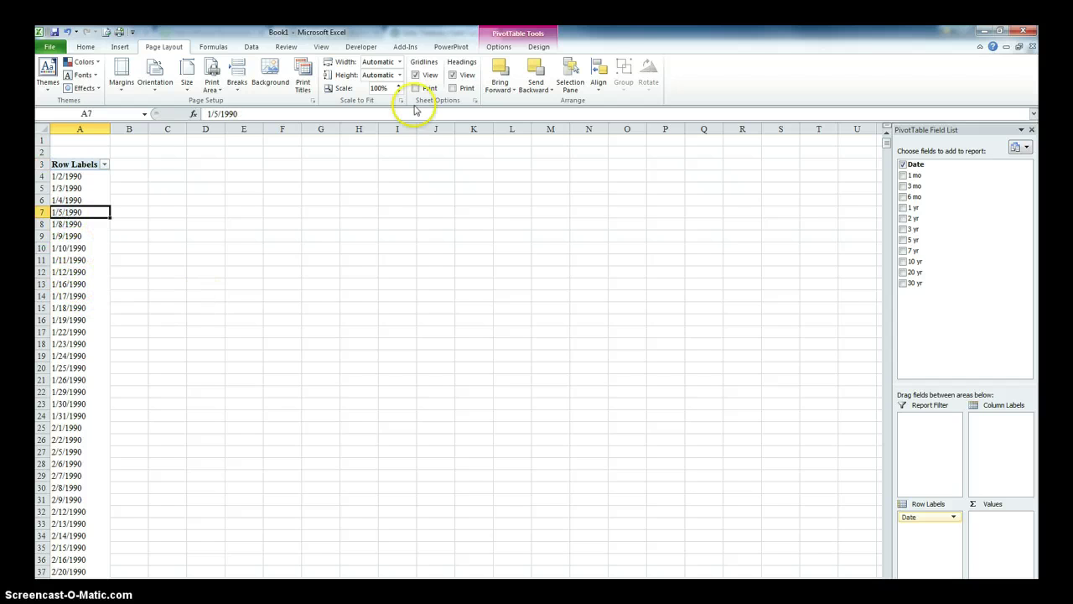
{"action": "left_click", "coordinate": [498, 48]}
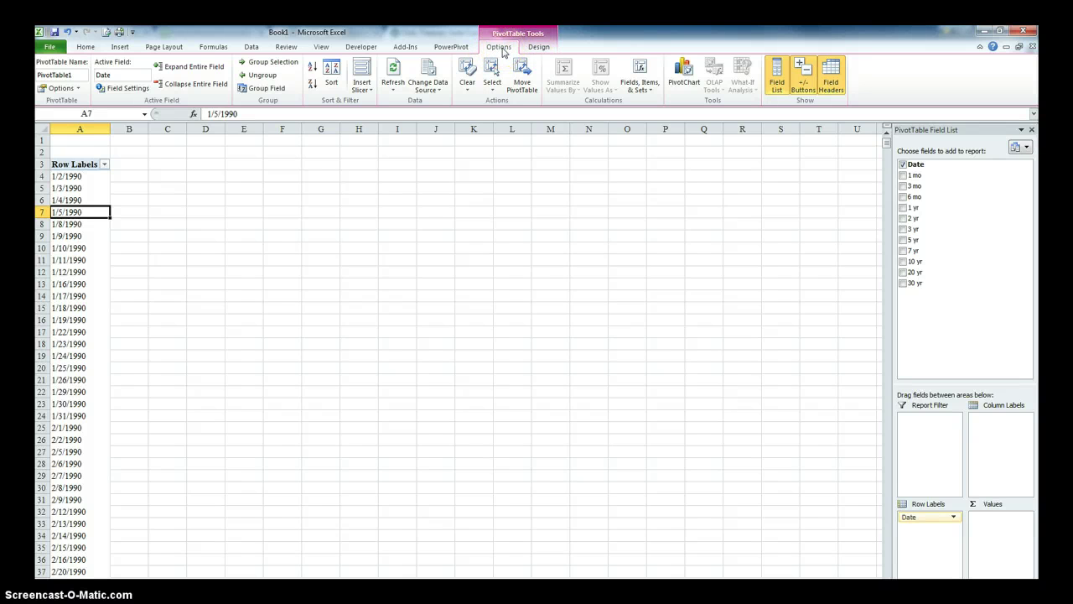
- Group the pivot dates by Months and Years, giving rows from 1990 Jan to 2015 Feb
{"action": "left_click", "coordinate": [272, 88]}
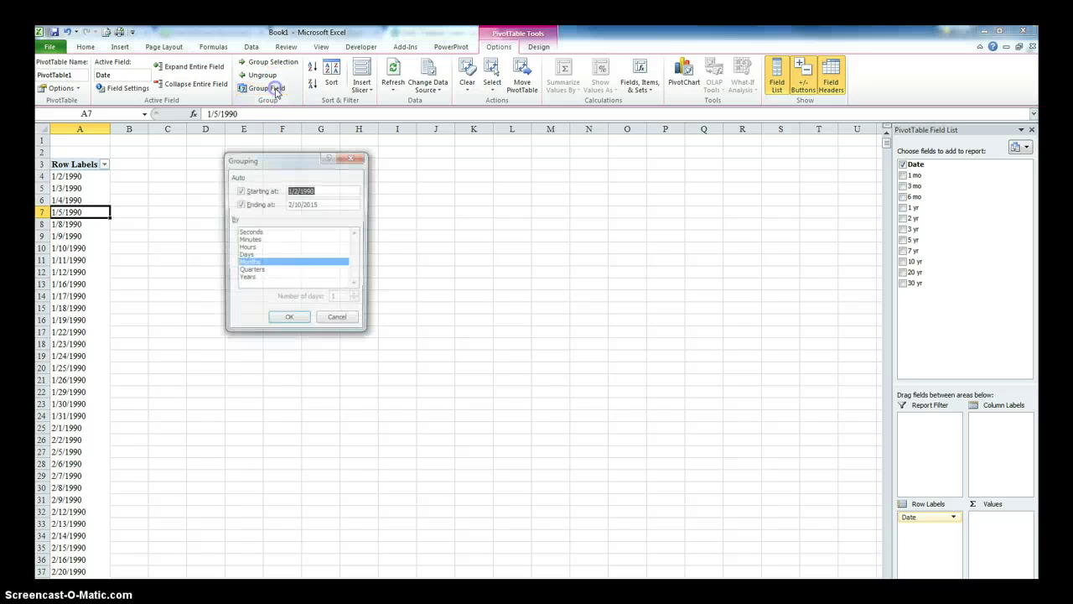
{"action": "left_click", "coordinate": [248, 282]}
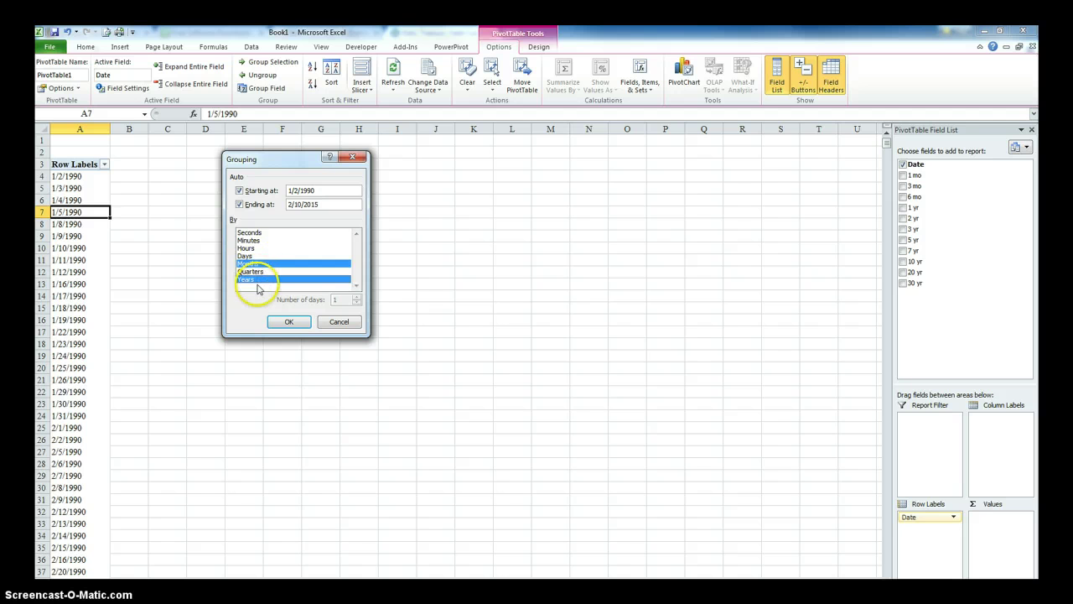
{"action": "left_click", "coordinate": [288, 324]}
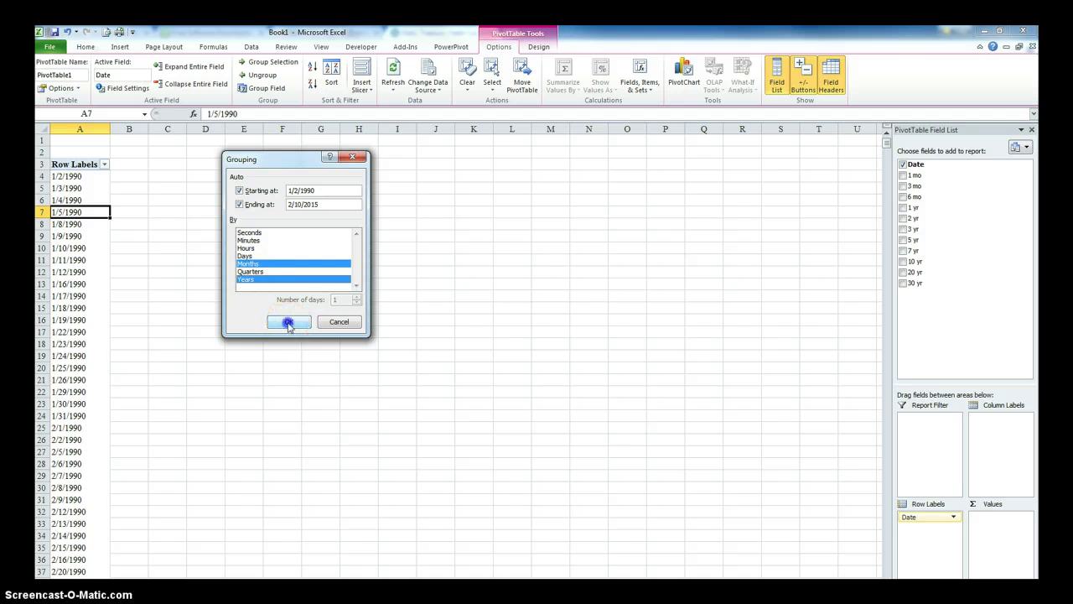
{"action": "scroll", "coordinate": [90, 246], "scroll_direction": "down", "scroll_amount": 1}
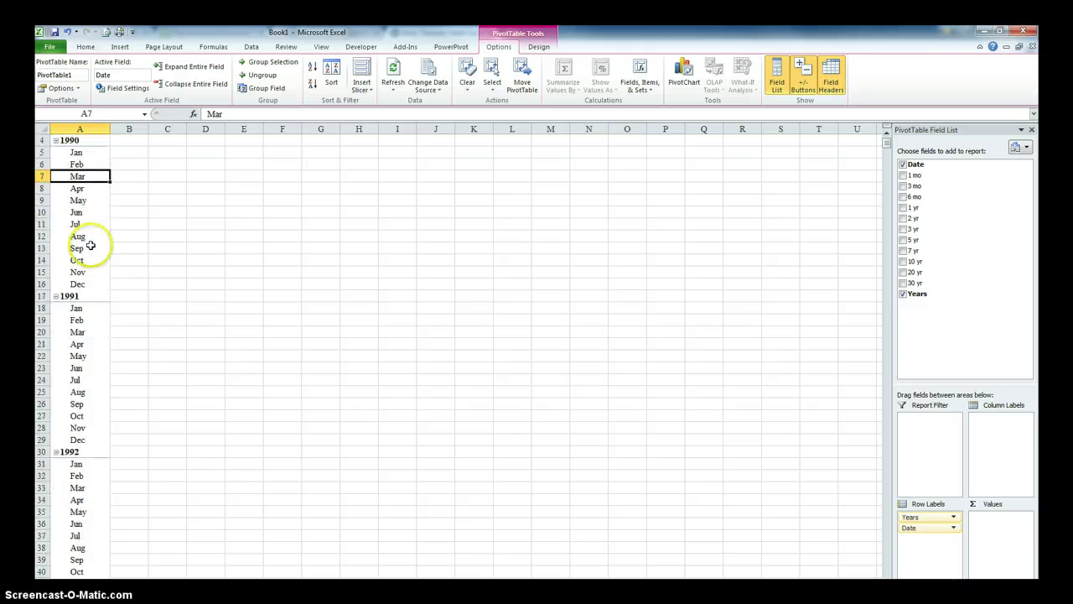
{"action": "scroll", "coordinate": [91, 246], "scroll_direction": "down", "scroll_amount": 13}
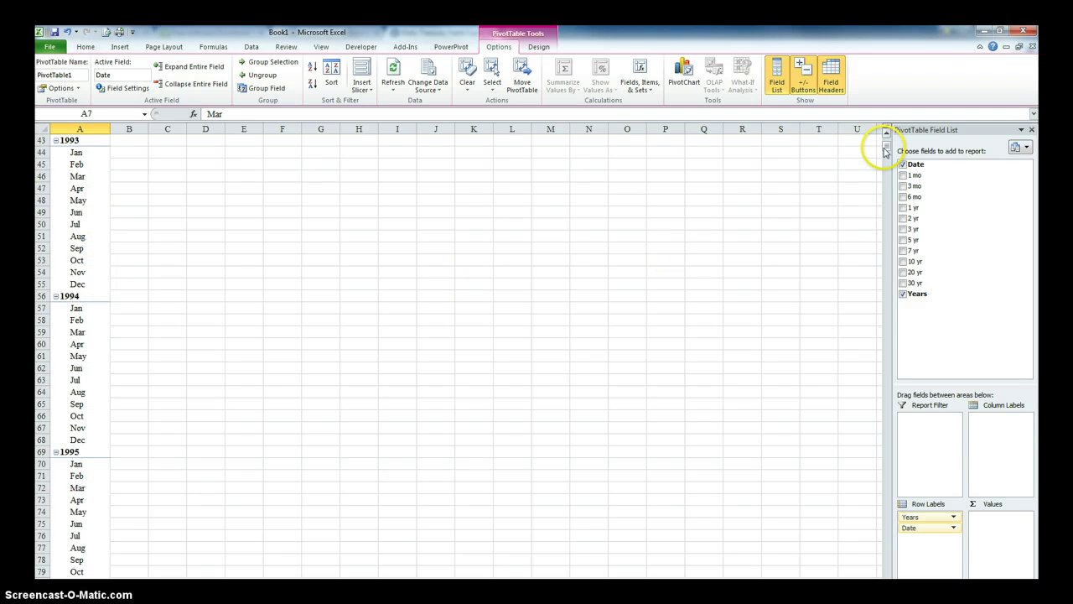
{"action": "mouse_move", "coordinate": [886, 151]}
{"action": "left_mouse_down"}
{"action": "mouse_move", "coordinate": [879, 240]}
{"action": "mouse_move", "coordinate": [881, 170]}
{"action": "left_mouse_up"}
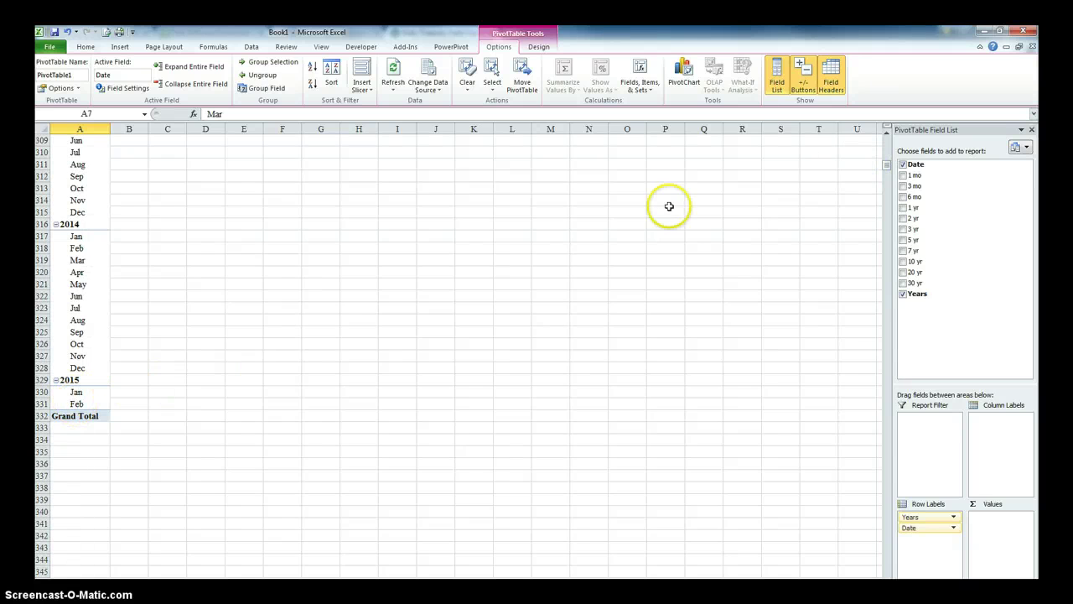
{"action": "left_click_drag", "start_coordinate": [887, 163], "coordinate": [882, 139]}
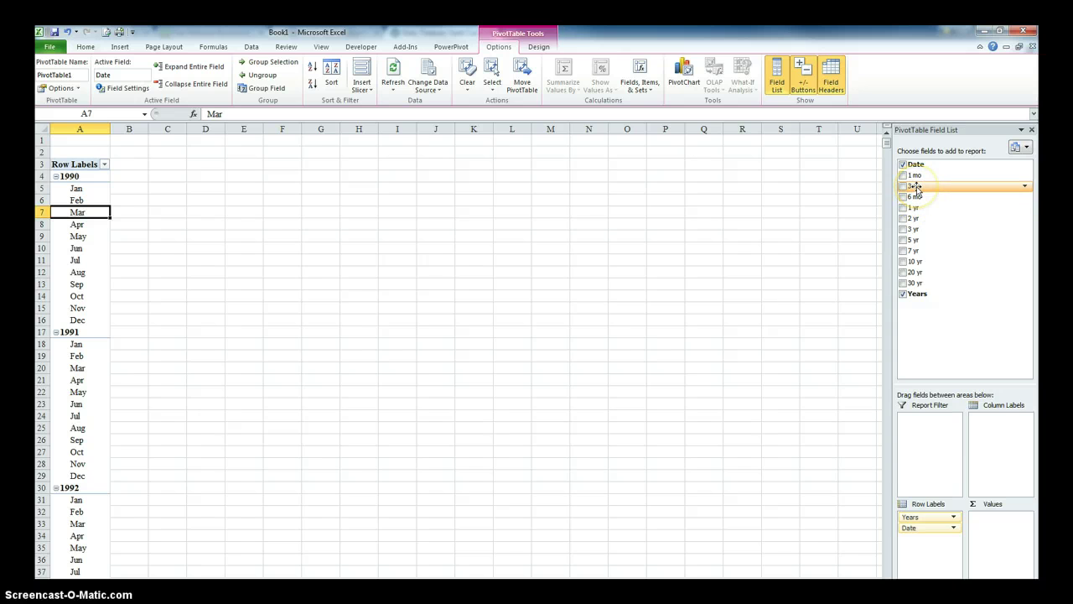
- Add 3 mo to the pivot Values as Count of 3 mo, showing 21 for January 1990
{"action": "left_click_drag", "start_coordinate": [917, 186], "coordinate": [1000, 537]}
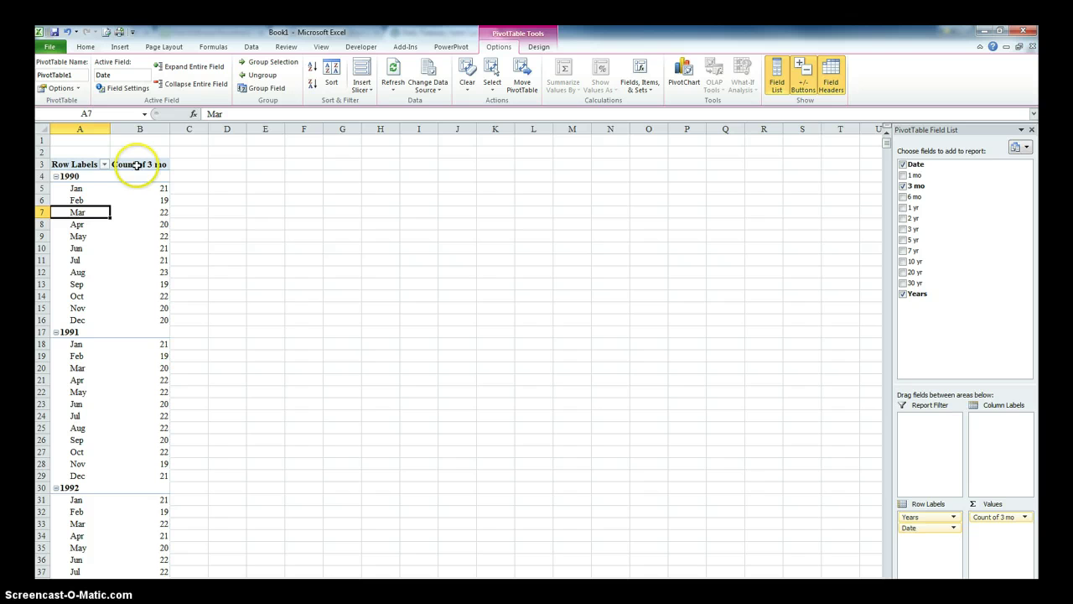
{"action": "left_click", "coordinate": [77, 189]}
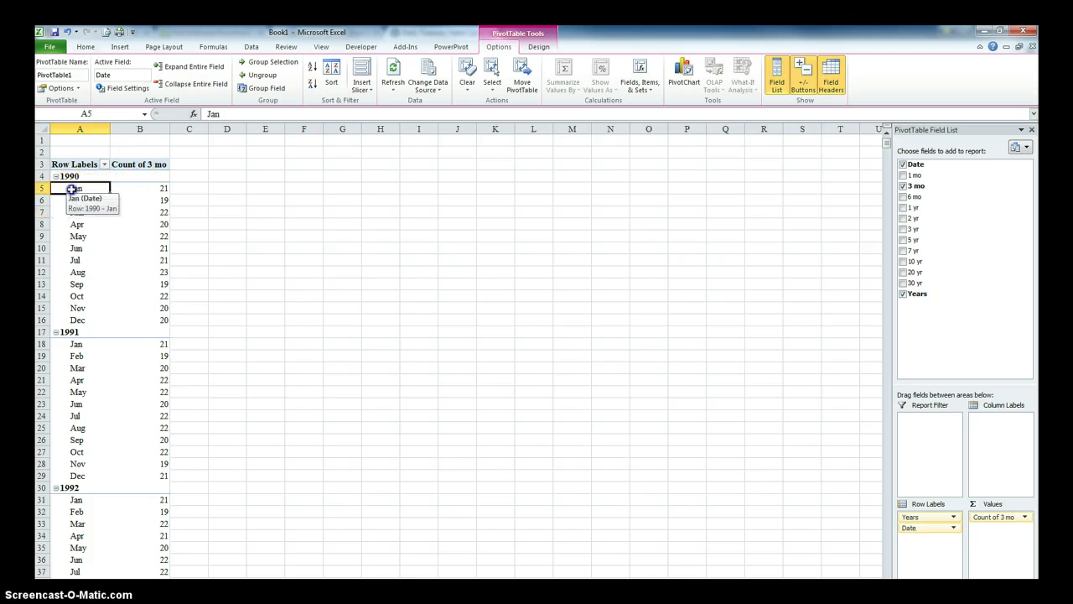
{"action": "left_click", "coordinate": [67, 176]}
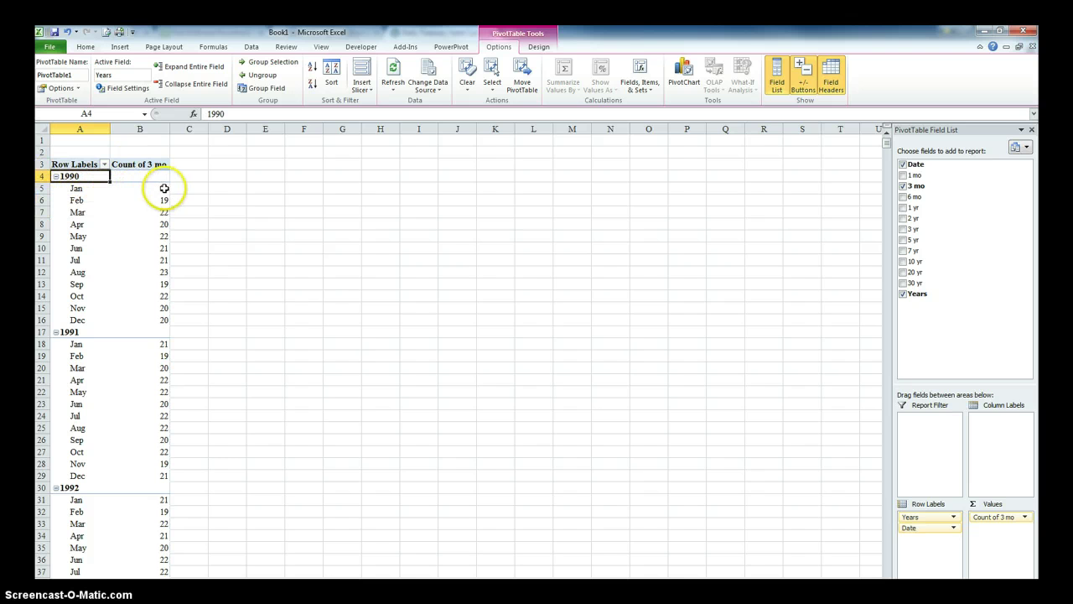
{"action": "left_click", "coordinate": [161, 188]}
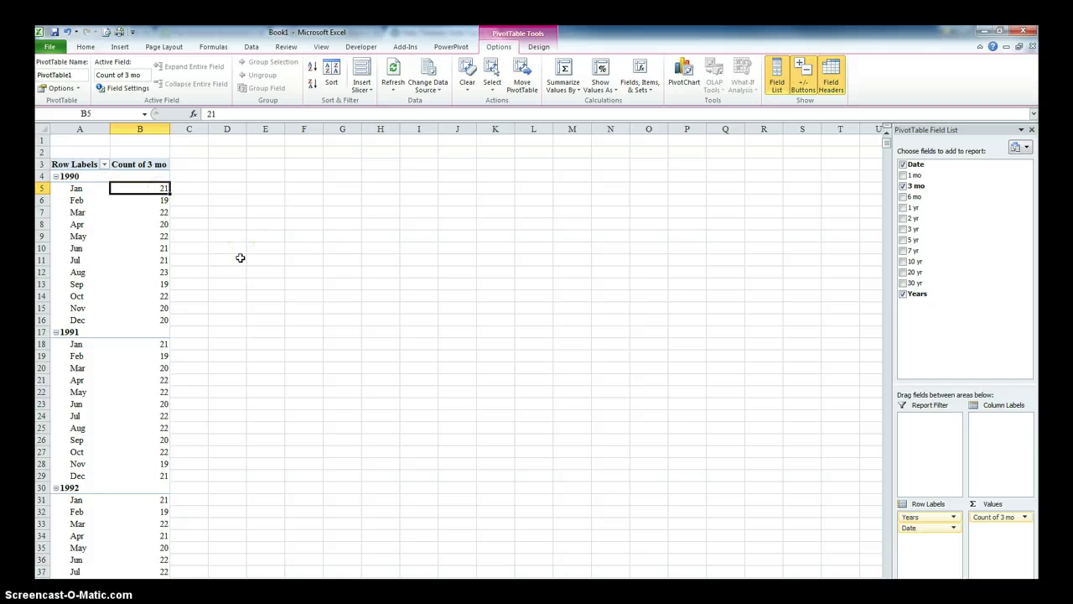
{"action": "left_click", "coordinate": [154, 194]}
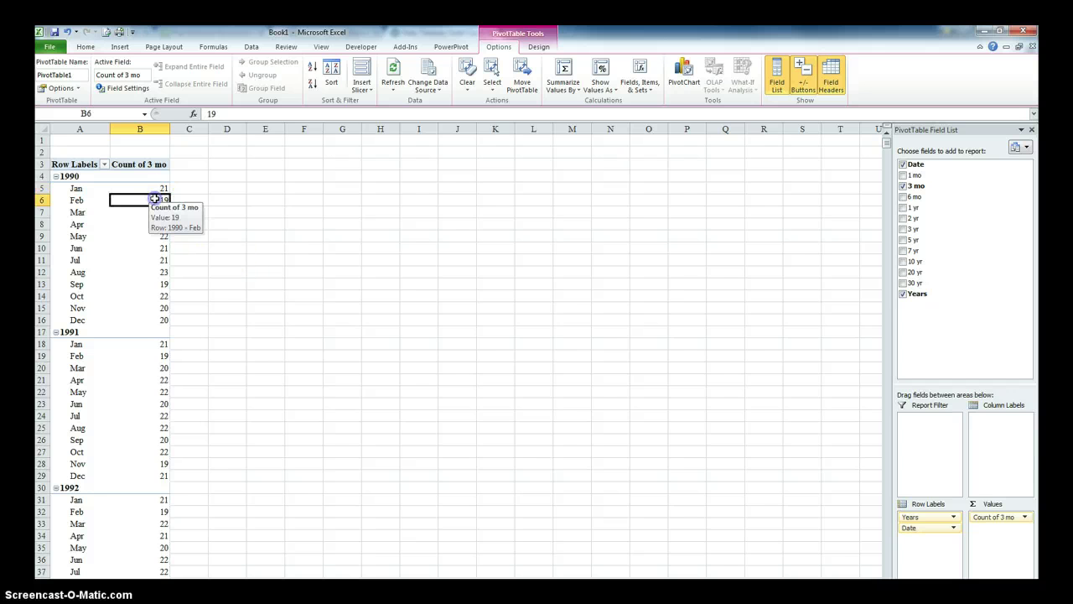
- Verify the January 1990 count against the 3 mo yields on the raw data sheet
{"action": "key", "text": "ctrl+Page_Down"}
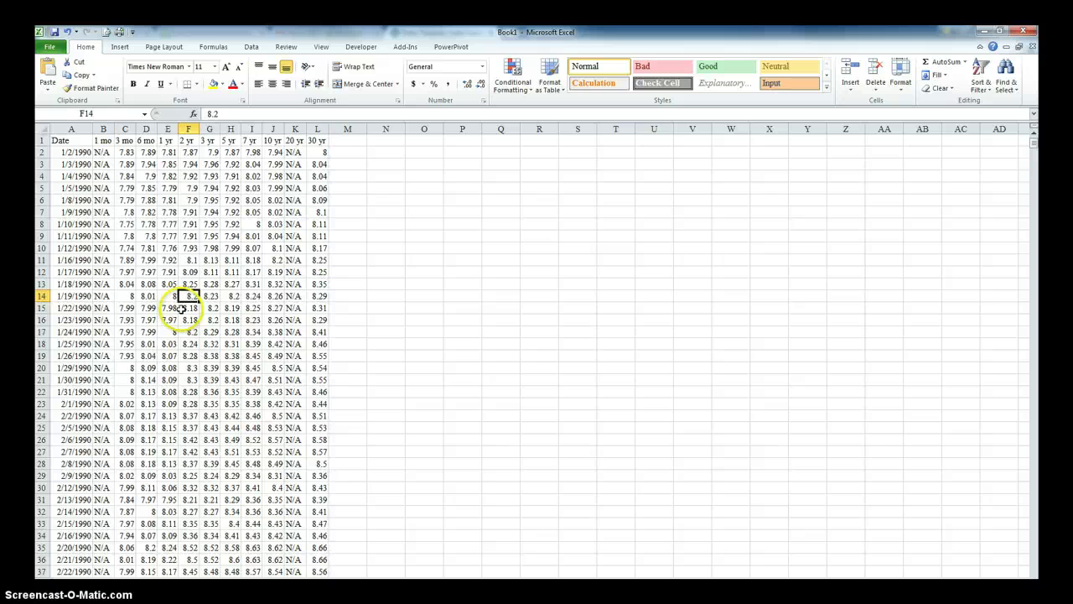
{"action": "left_click", "coordinate": [125, 161]}
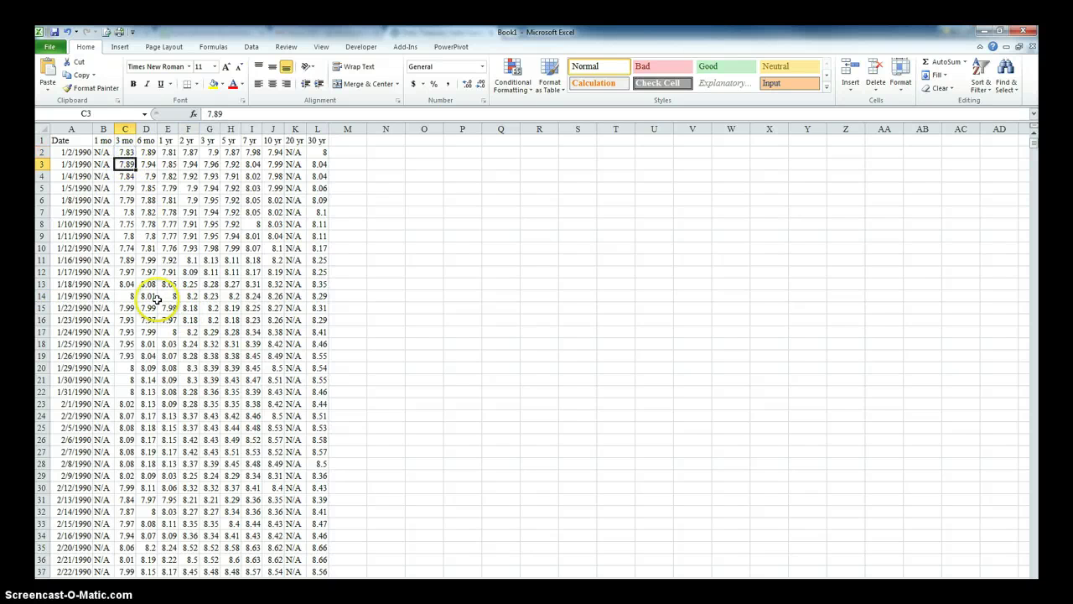
{"action": "left_click", "coordinate": [125, 392]}
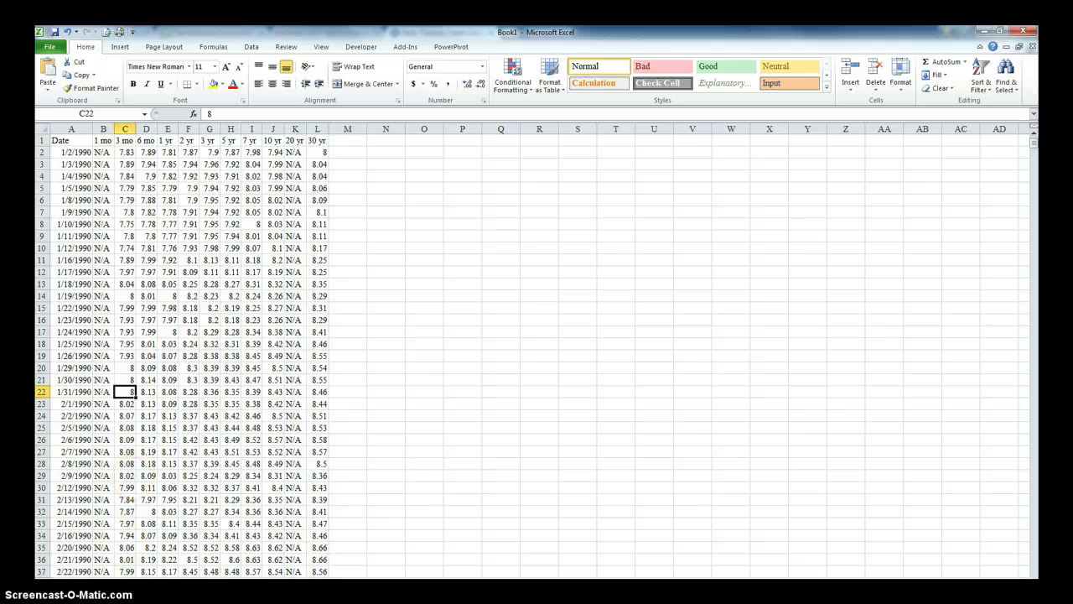
{"action": "key", "text": "ctrl+Page_Up"}
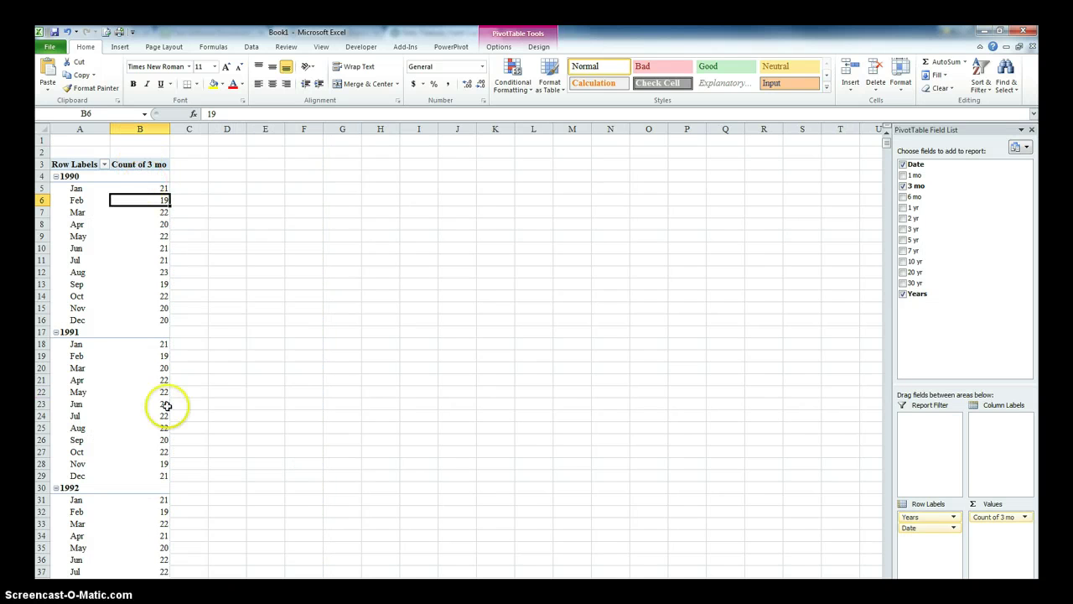
{"action": "key", "text": "ctrl+Page_Down"}
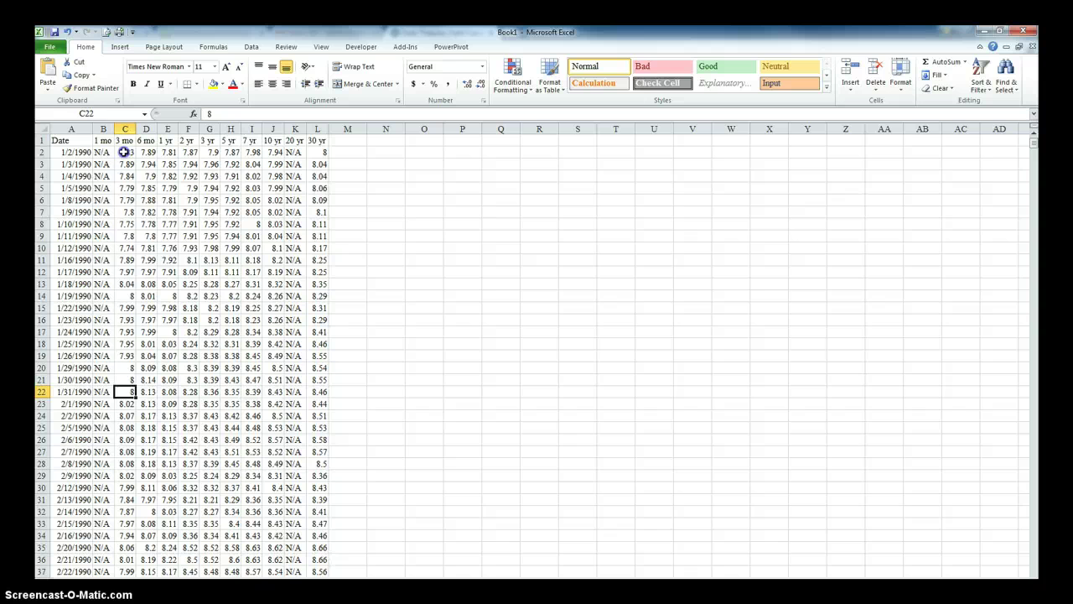
{"action": "left_click_drag", "start_coordinate": [125, 151], "coordinate": [120, 389]}
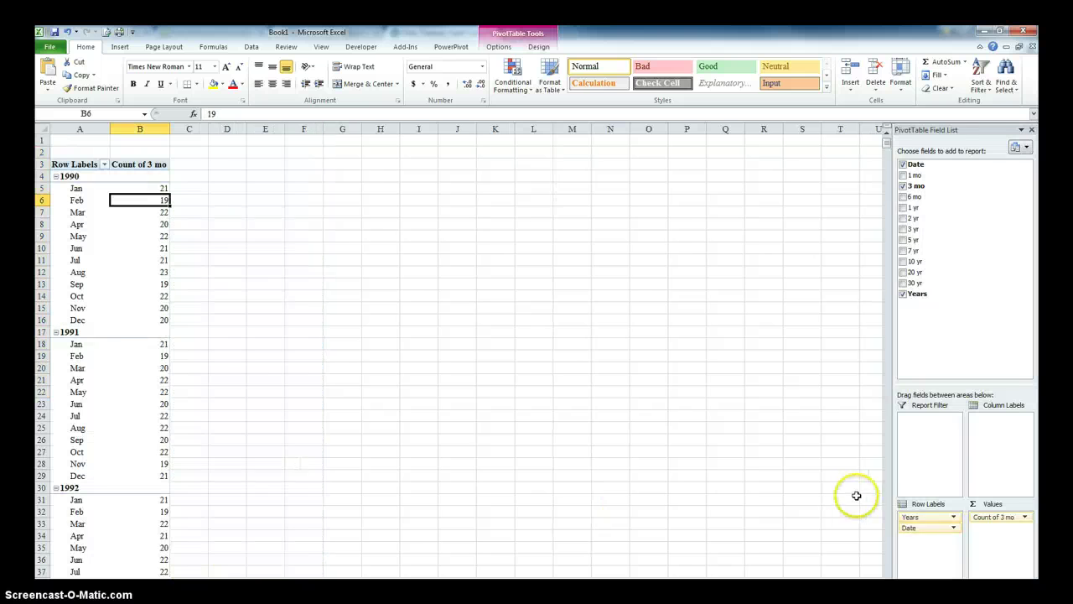
{"action": "left_click", "coordinate": [1027, 518]}
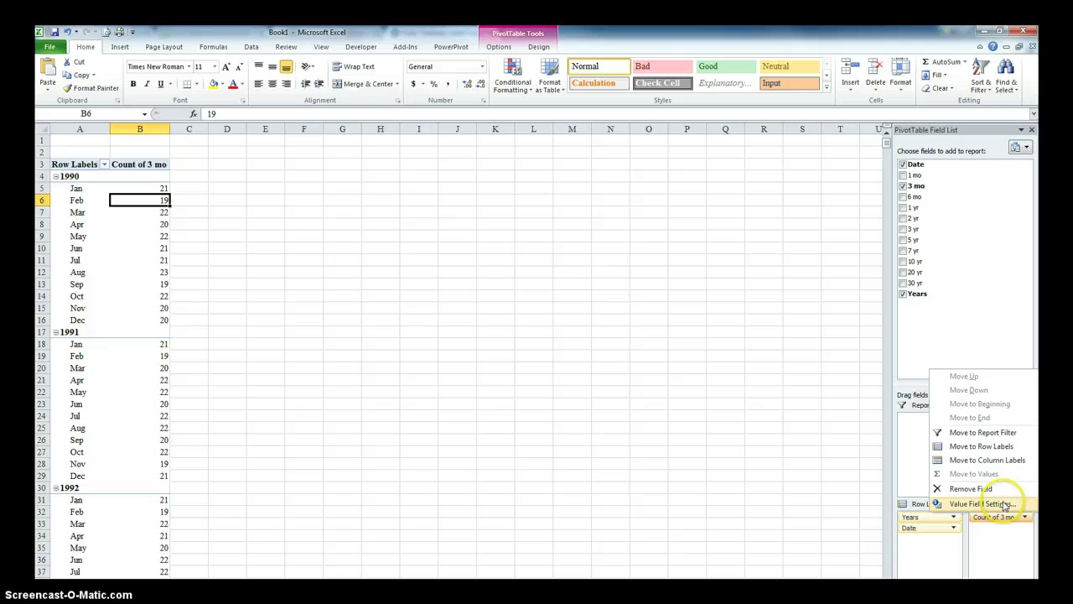
{"action": "left_click", "coordinate": [1005, 505]}
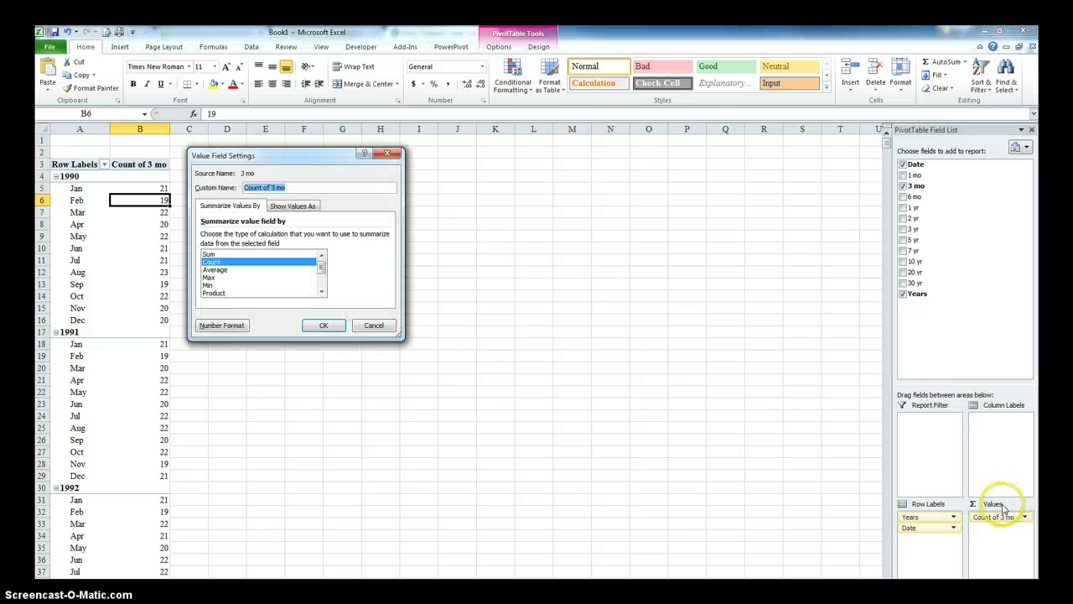
{"action": "left_click", "coordinate": [215, 269]}
{"action": "left_click", "coordinate": [325, 325]}
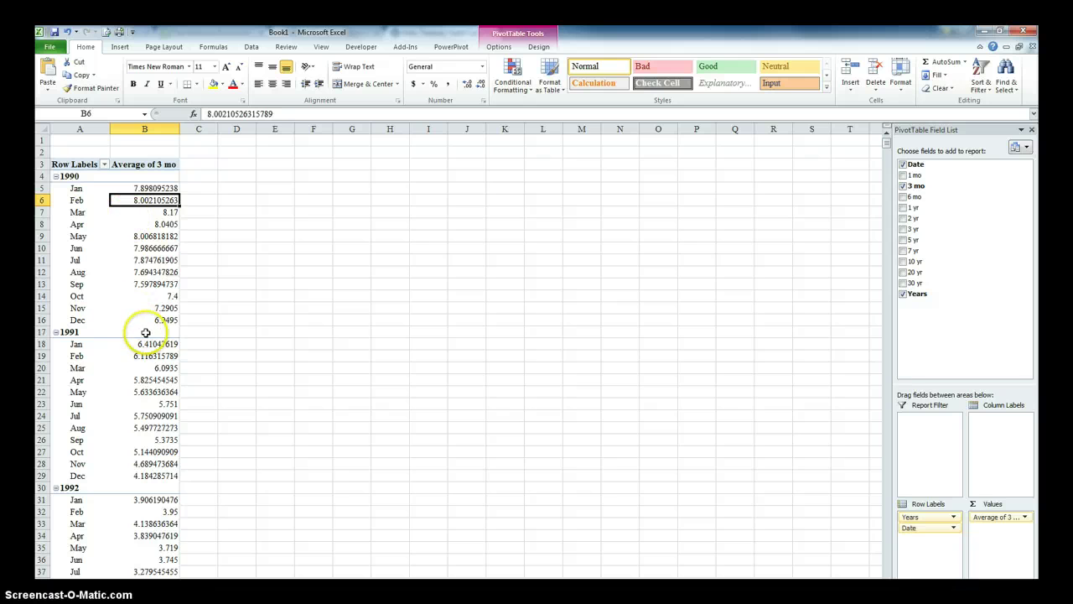
{"action": "scroll", "coordinate": [149, 297], "scroll_direction": "down", "scroll_amount": 10}
{"action": "scroll", "coordinate": [148, 297], "scroll_direction": "up", "scroll_amount": 10}
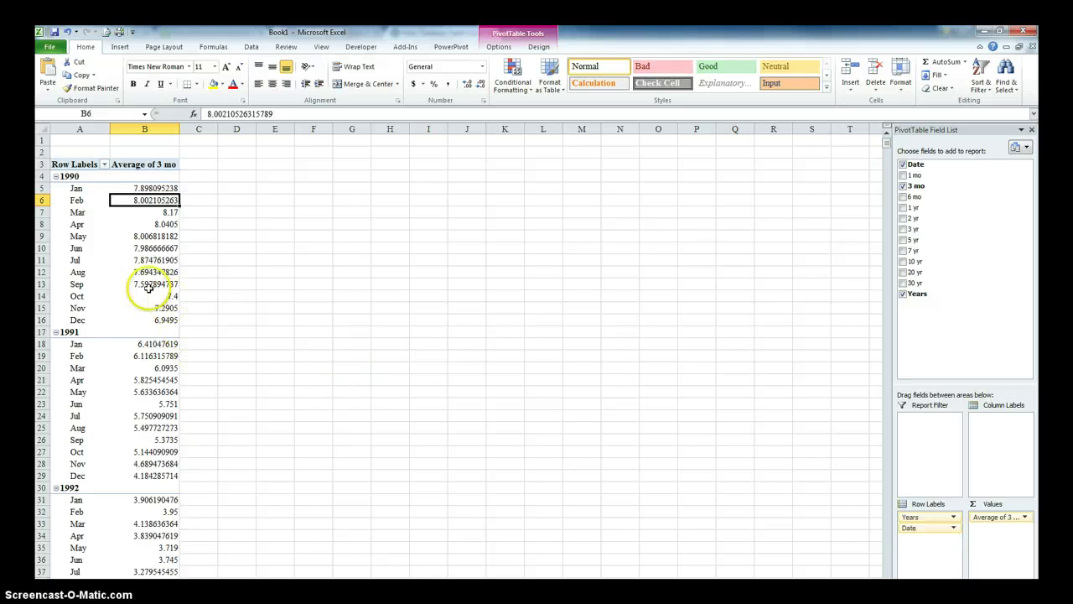
{"action": "mouse_move", "coordinate": [147, 268]}
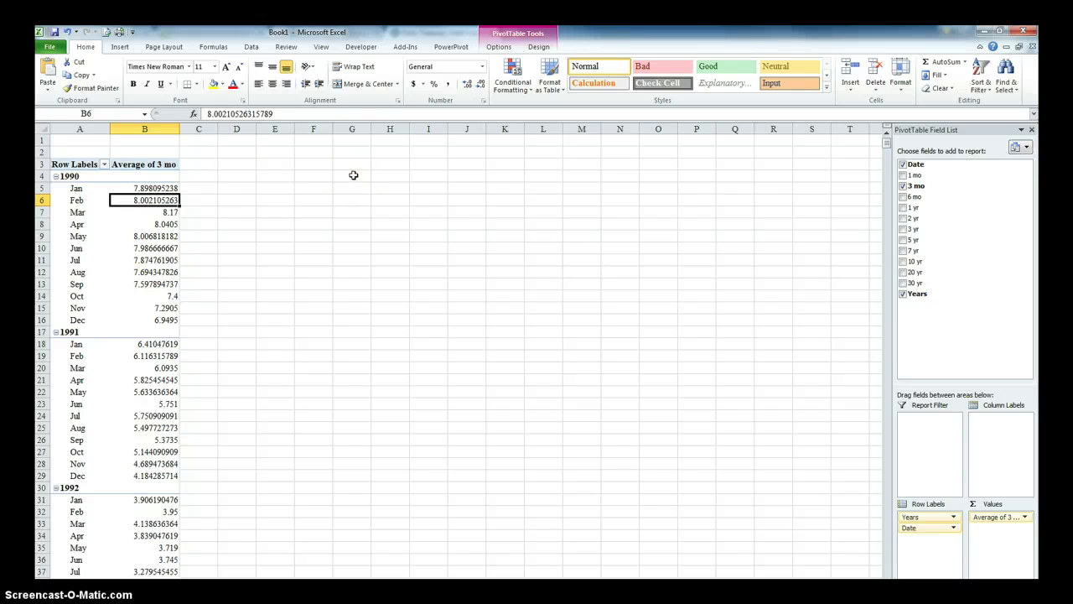
- Insert a line PivotChart of the monthly Average of 3 mo yields
{"action": "left_click", "coordinate": [141, 269]}
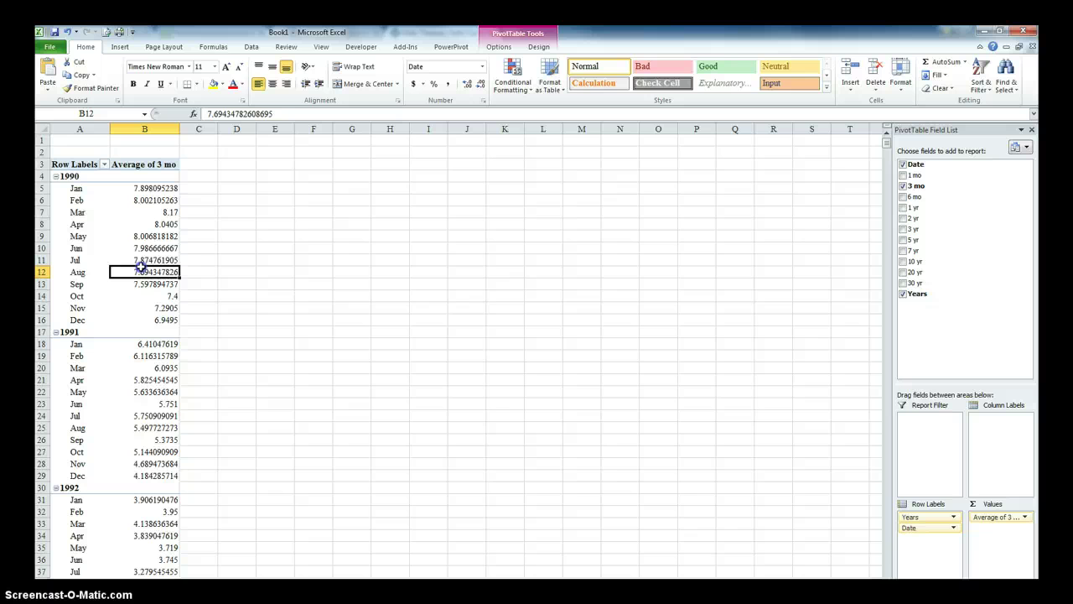
{"action": "left_click", "coordinate": [500, 48]}
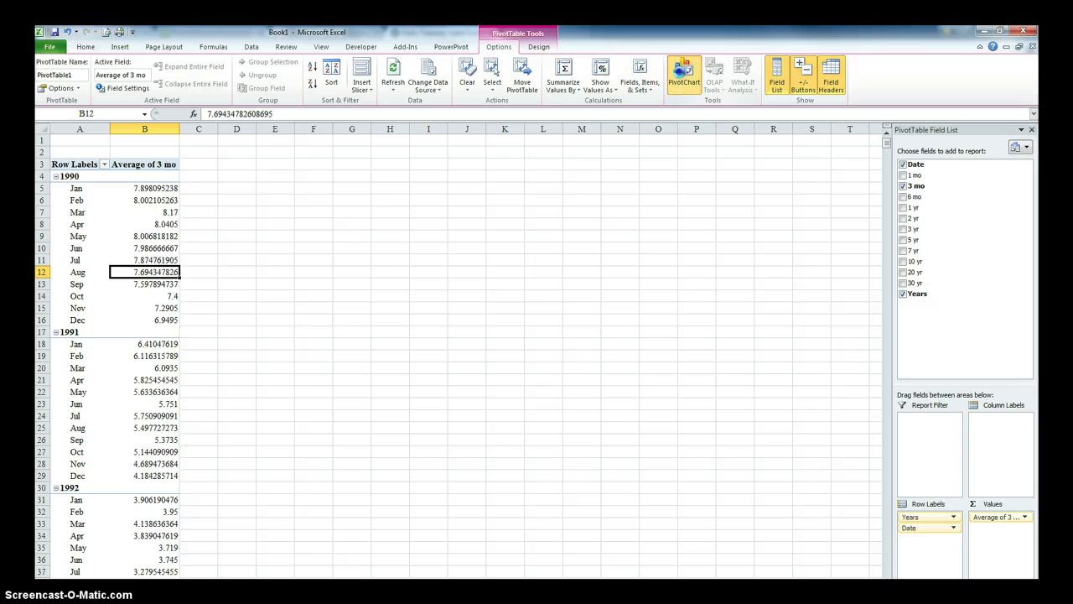
{"action": "left_click", "coordinate": [684, 74]}
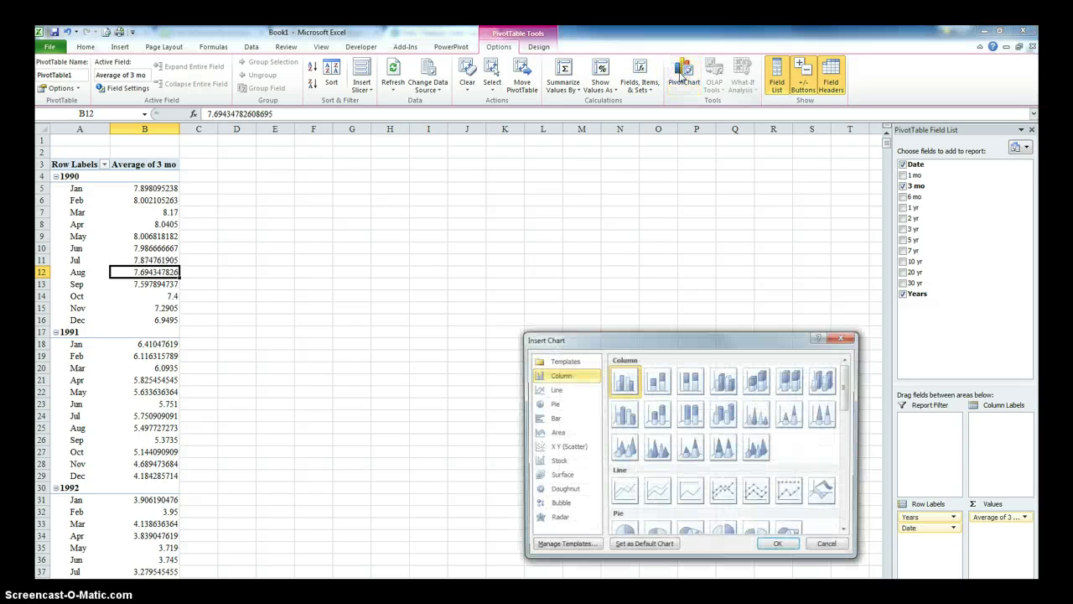
{"action": "left_click", "coordinate": [624, 494]}
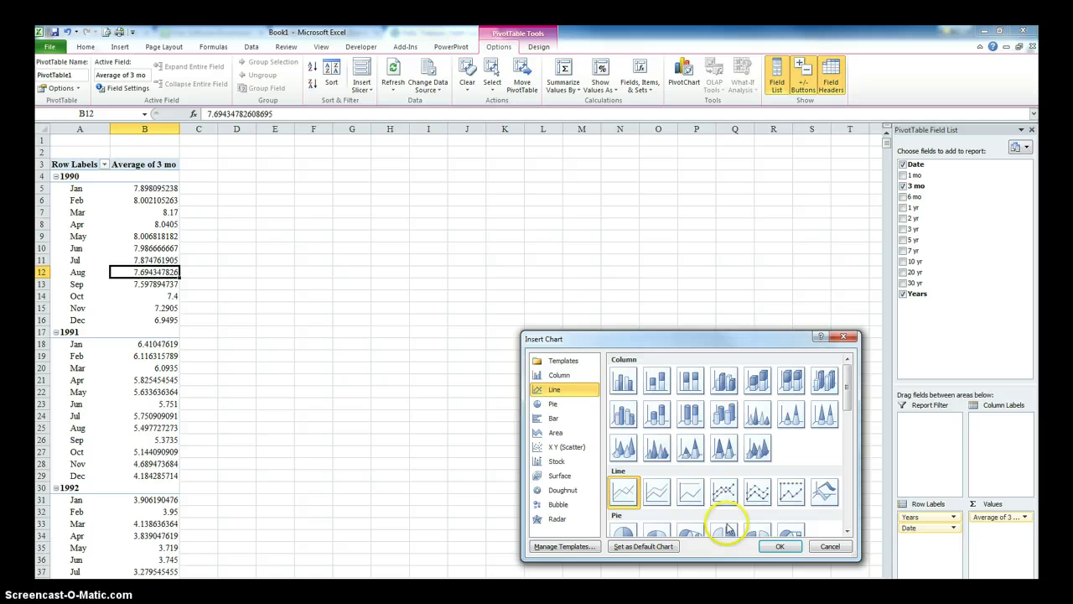
{"action": "left_click", "coordinate": [774, 547]}
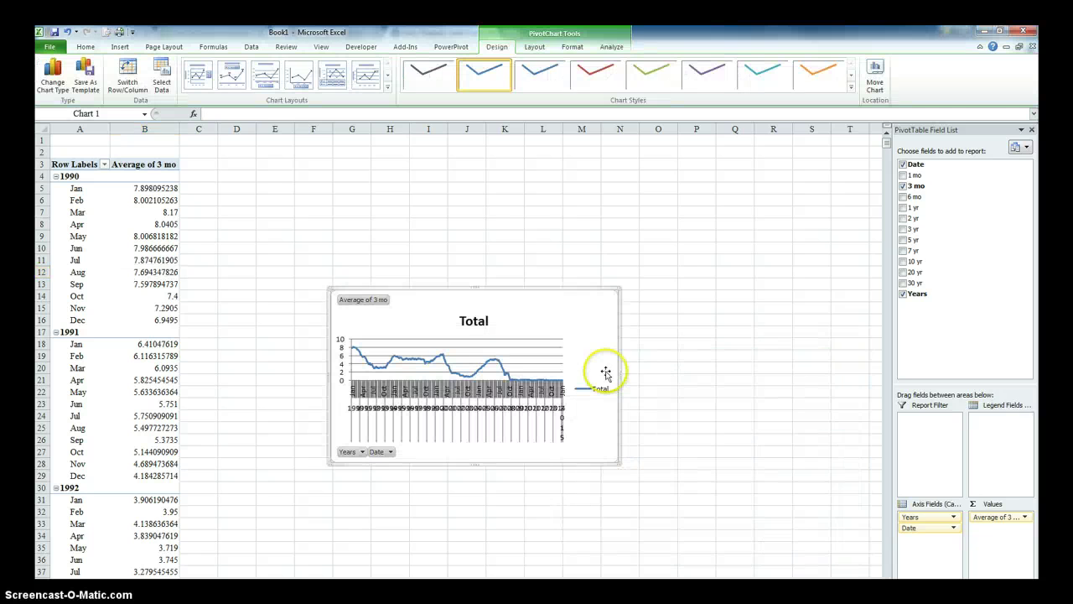
- Move the chart up beside the pivot table and enlarge it
{"action": "left_click_drag", "start_coordinate": [568, 289], "coordinate": [494, 163]}
{"action": "left_click_drag", "start_coordinate": [525, 316], "coordinate": [825, 515]}
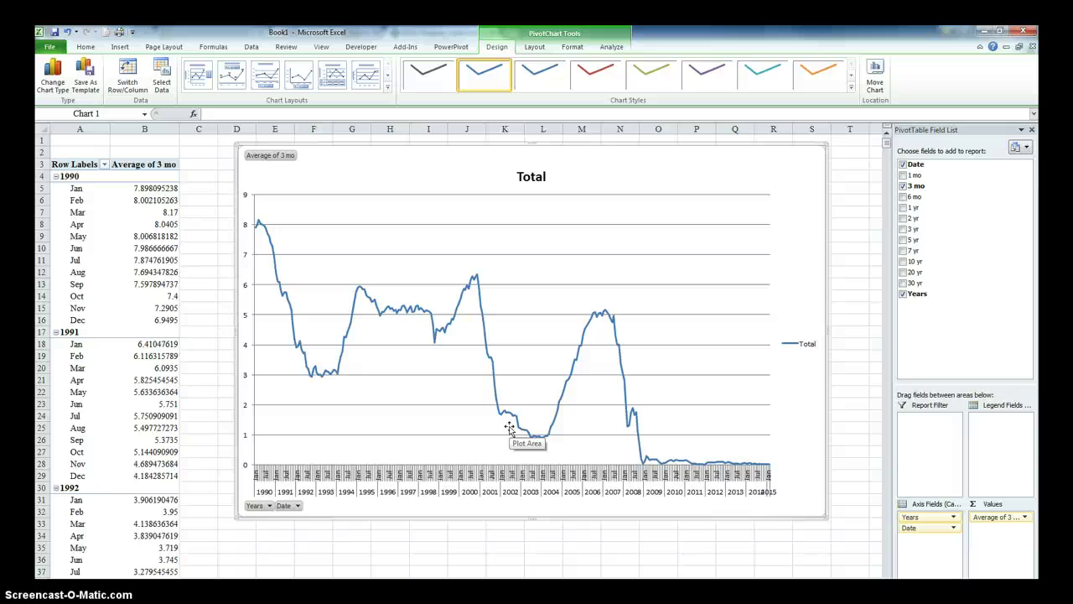
{"action": "left_click", "coordinate": [445, 394]}
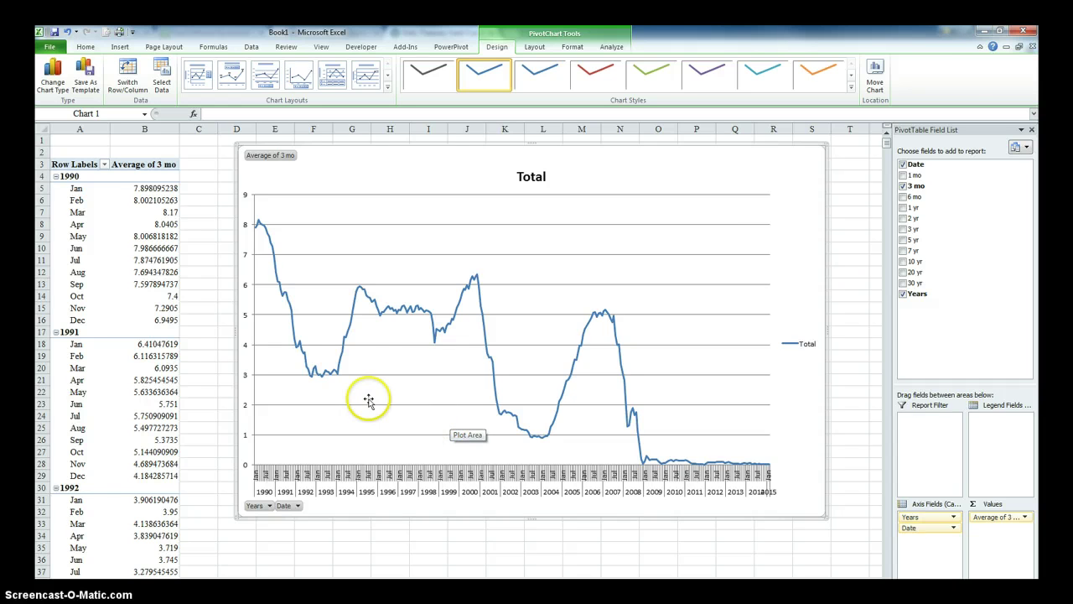
{"action": "key", "text": "ctrl+Page_Down"}
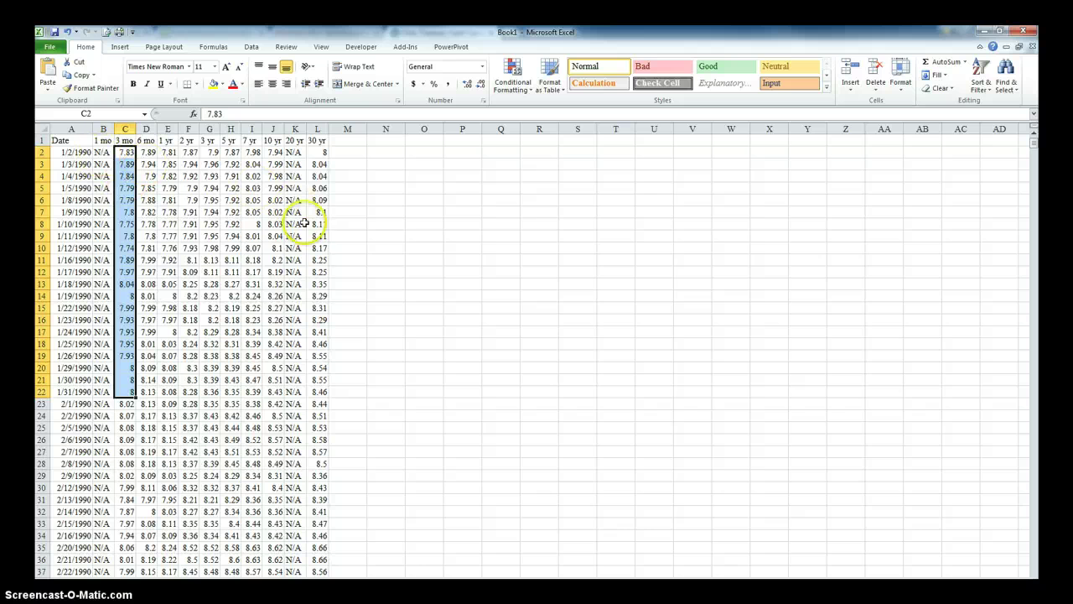
{"action": "scroll", "coordinate": [312, 268], "scroll_direction": "down", "scroll_amount": 1}
{"action": "scroll", "coordinate": [295, 189], "scroll_direction": "up", "scroll_amount": 1}
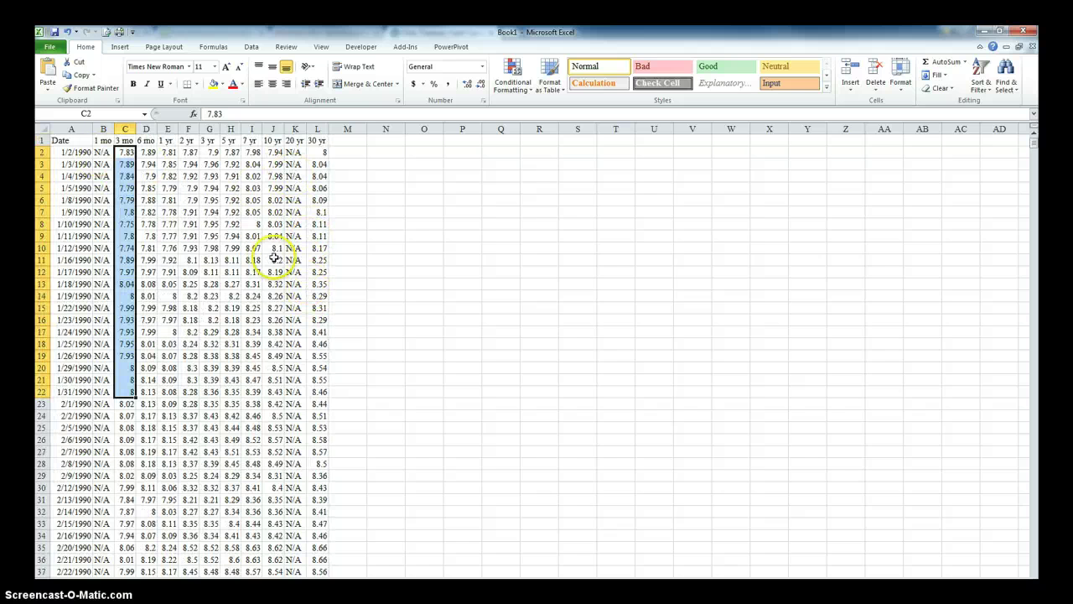
{"action": "scroll", "coordinate": [328, 285], "scroll_direction": "down", "scroll_amount": 12}
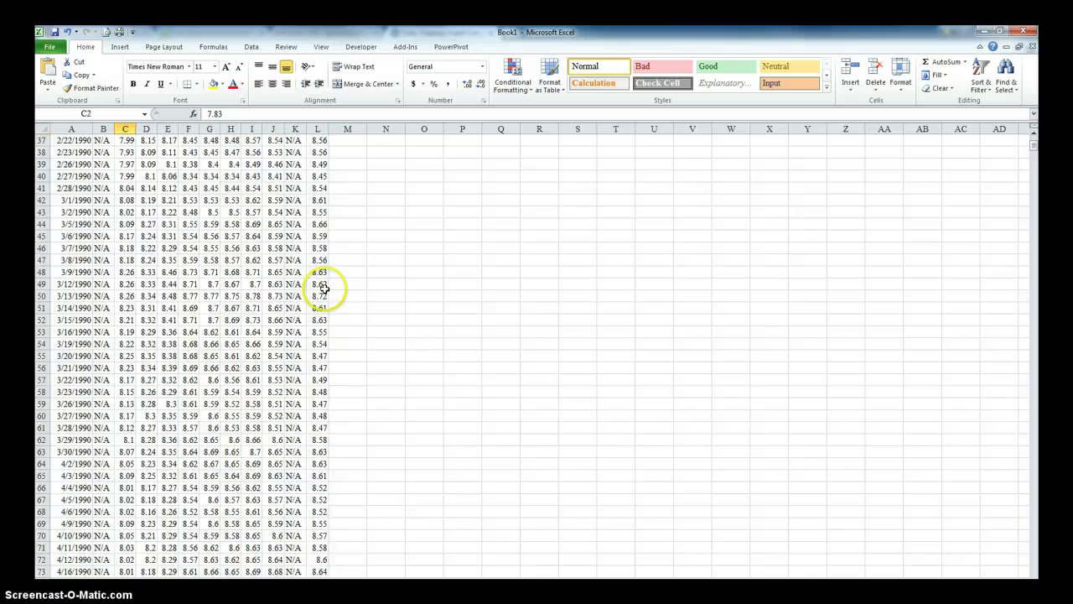
{"action": "key", "text": "Page_Down"}
{"action": "key", "text": "Page_Down"}
{"action": "key", "text": "Page_Down"}
{"action": "key", "text": "Page_Down"}
{"action": "key", "text": "Page_Down"}
{"action": "key", "text": "Page_Down"}
{"action": "key", "text": "Page_Down"}
{"action": "key", "text": "Page_Down"}
{"action": "key", "text": "Page_Down"}
{"action": "key", "text": "Page_Down"}
{"action": "key", "text": "Page_Down"}
{"action": "key", "text": "Page_Down"}
{"action": "key", "text": "Page_Down"}
{"action": "key", "text": "Page_Down"}
{"action": "key", "text": "Page_Down"}
{"action": "key", "text": "Page_Down"}
{"action": "key", "text": "Page_Down"}
{"action": "key", "text": "Page_Down"}
{"action": "key", "text": "Page_Down"}
{"action": "key", "text": "Page_Down"}
{"action": "key", "text": "Page_Down"}
{"action": "key", "text": "Page_Down"}
{"action": "key", "text": "Page_Down"}
{"action": "key", "text": "Page_Down"}
{"action": "key", "text": "Page_Down"}
{"action": "key", "text": "Page_Down"}
{"action": "key", "text": "Page_Down"}
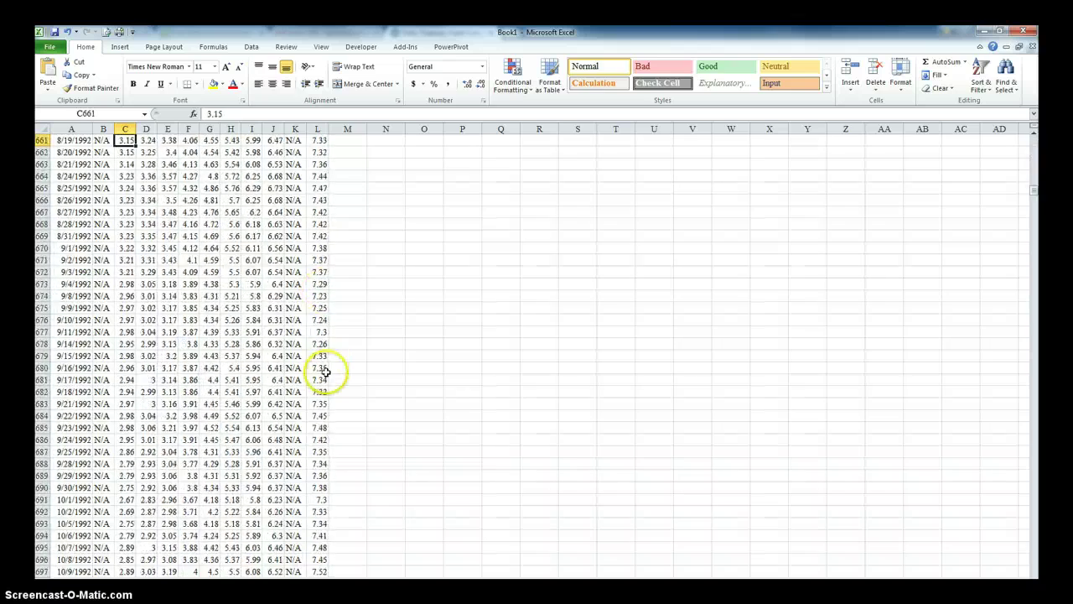
{"action": "key", "text": "Page_Up"}
{"action": "key", "text": "Page_Up"}
{"action": "key", "text": "Page_Up"}
{"action": "key", "text": "Page_Up"}
{"action": "key", "text": "Page_Up"}
{"action": "key", "text": "Page_Up"}
{"action": "key", "text": "Page_Up"}
{"action": "key", "text": "Page_Up"}
{"action": "key", "text": "Page_Up"}
{"action": "key", "text": "Page_Up"}
{"action": "key", "text": "Page_Up"}
{"action": "key", "text": "Page_Up"}
{"action": "key", "text": "Page_Up"}
{"action": "key", "text": "Page_Up"}
{"action": "key", "text": "Page_Up"}
{"action": "key", "text": "Page_Up"}
{"action": "key", "text": "Page_Up"}
{"action": "key", "text": "Page_Up"}
{"action": "key", "text": "Page_Up"}
{"action": "key", "text": "Page_Up"}
{"action": "key", "text": "Page_Up"}
{"action": "key", "text": "Page_Up"}
{"action": "key", "text": "Page_Up"}
{"action": "key", "text": "Page_Up"}
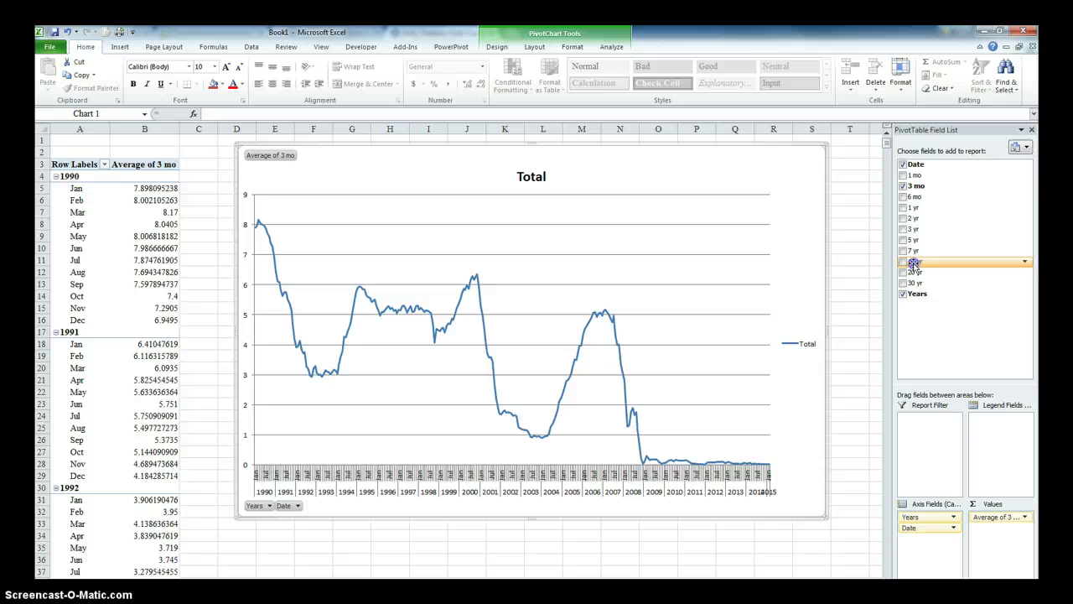
- Add 10 yr to the pivot Values and change its summary from Count to Average
{"action": "left_click_drag", "start_coordinate": [914, 264], "coordinate": [1003, 539]}
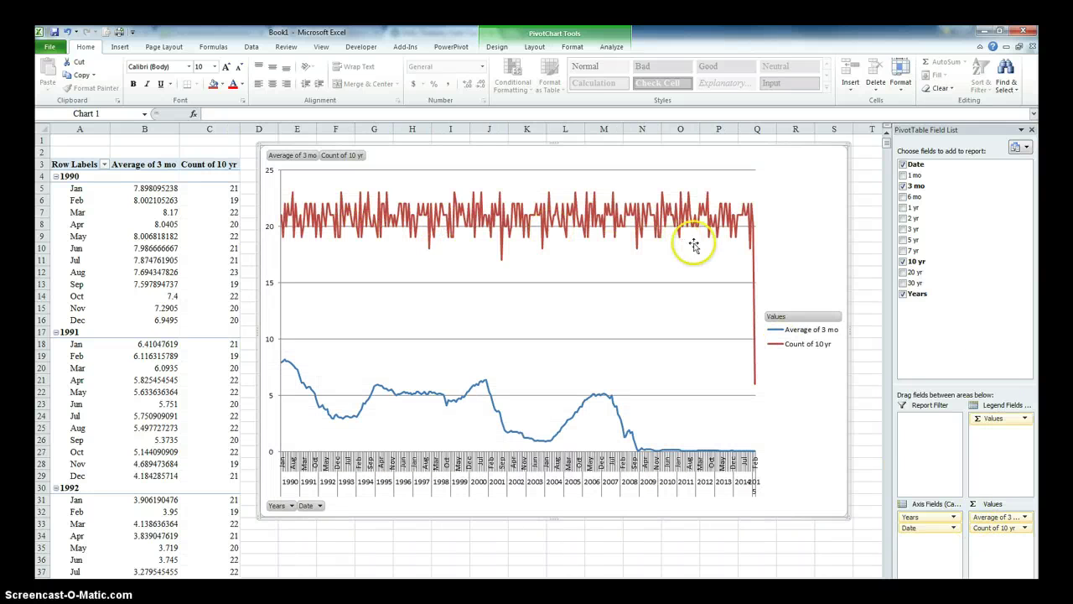
{"action": "left_click", "coordinate": [1025, 529]}
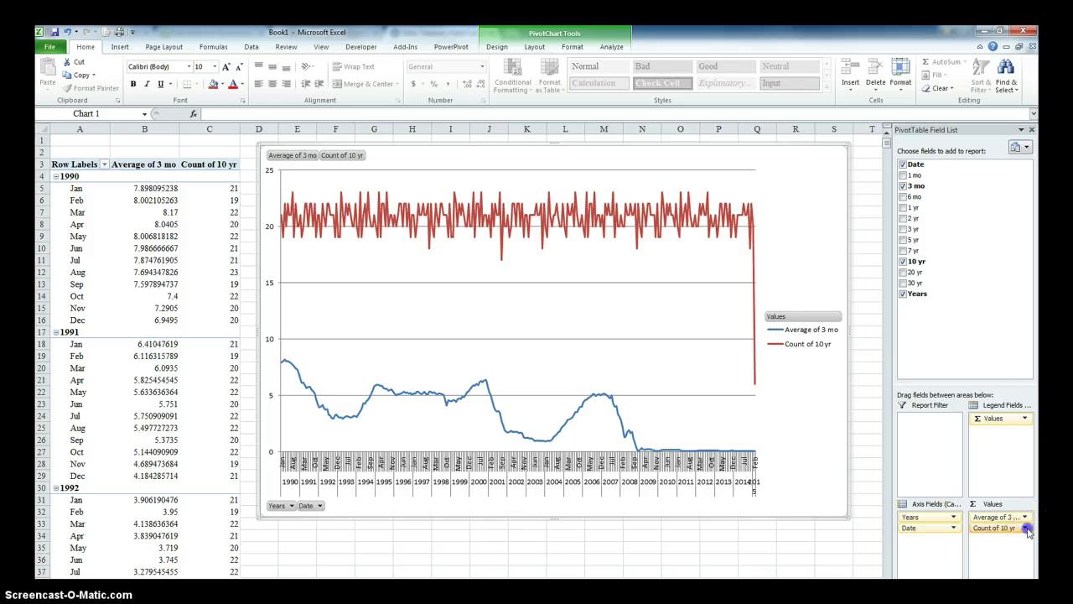
{"action": "left_click", "coordinate": [978, 515]}
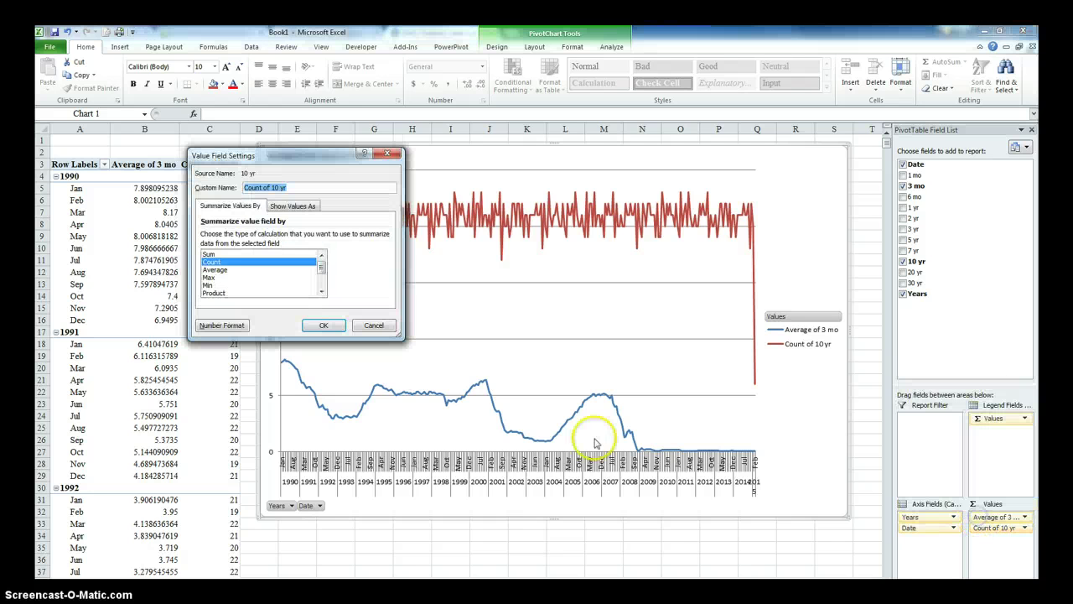
{"action": "left_click", "coordinate": [220, 269]}
{"action": "left_click", "coordinate": [322, 325]}
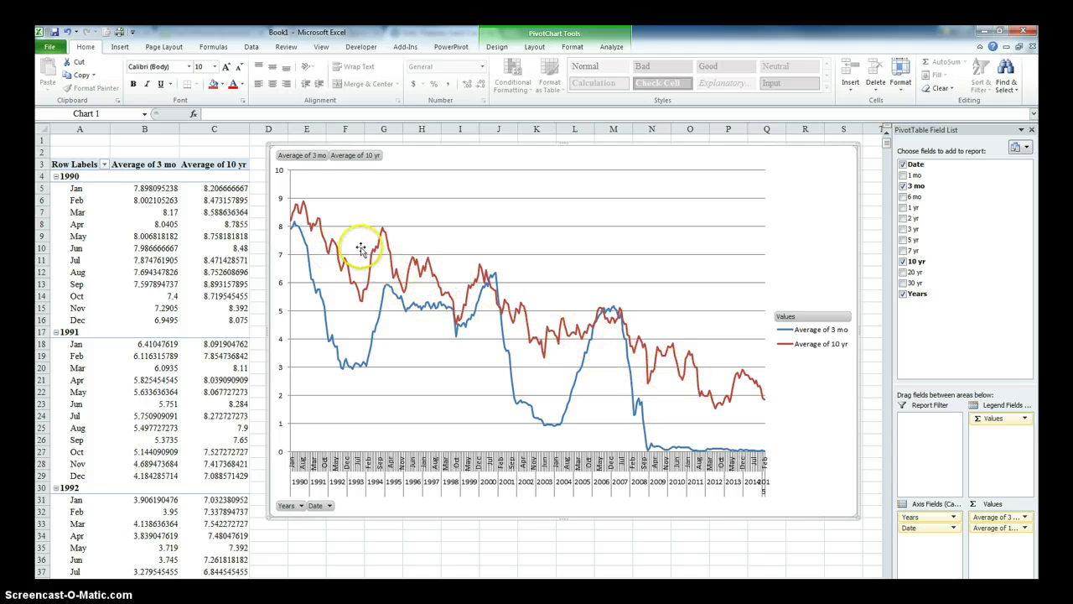
{"action": "mouse_move", "coordinate": [559, 342]}
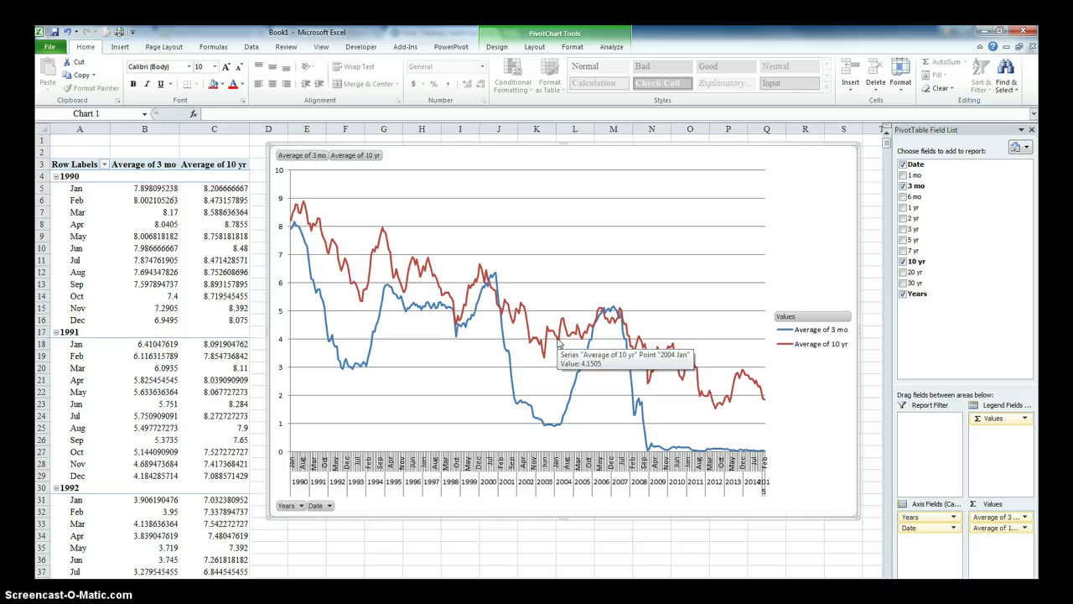
{"action": "mouse_move", "coordinate": [521, 374]}
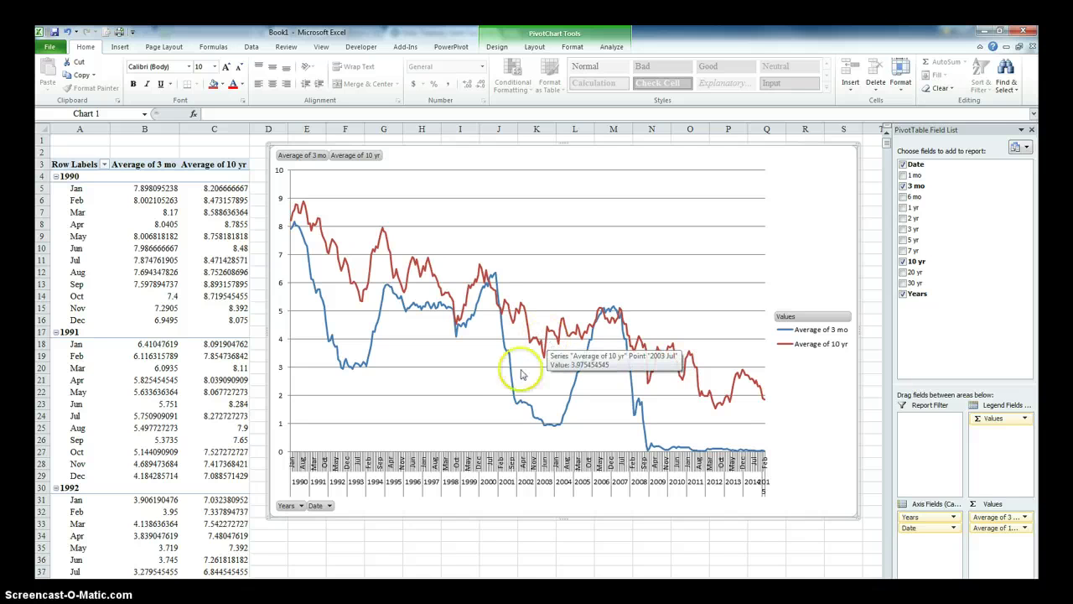
{"action": "left_click", "coordinate": [817, 483]}
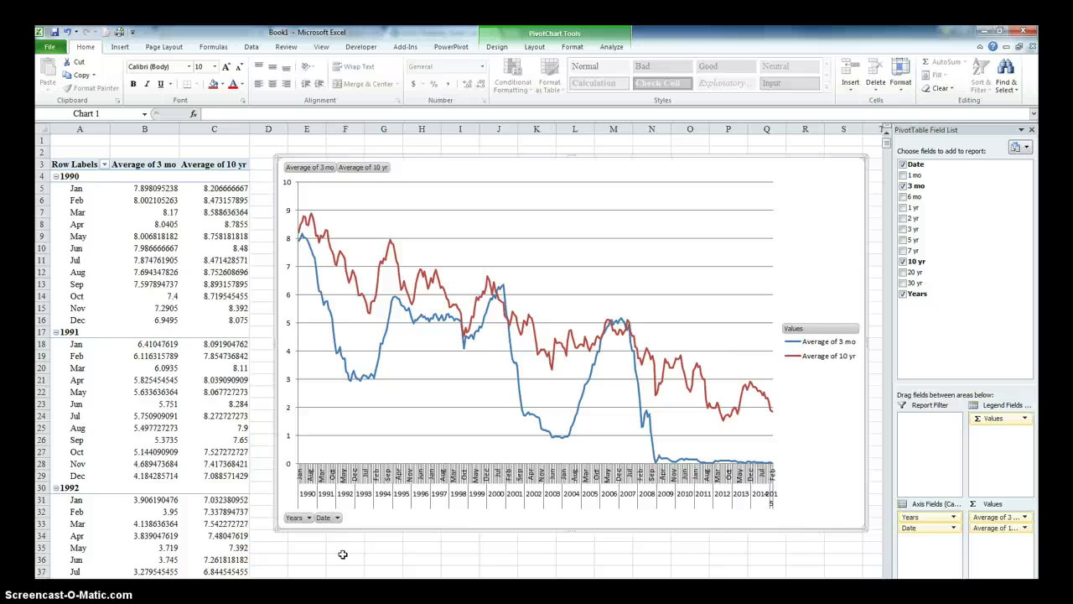
{"action": "left_click", "coordinate": [312, 558]}
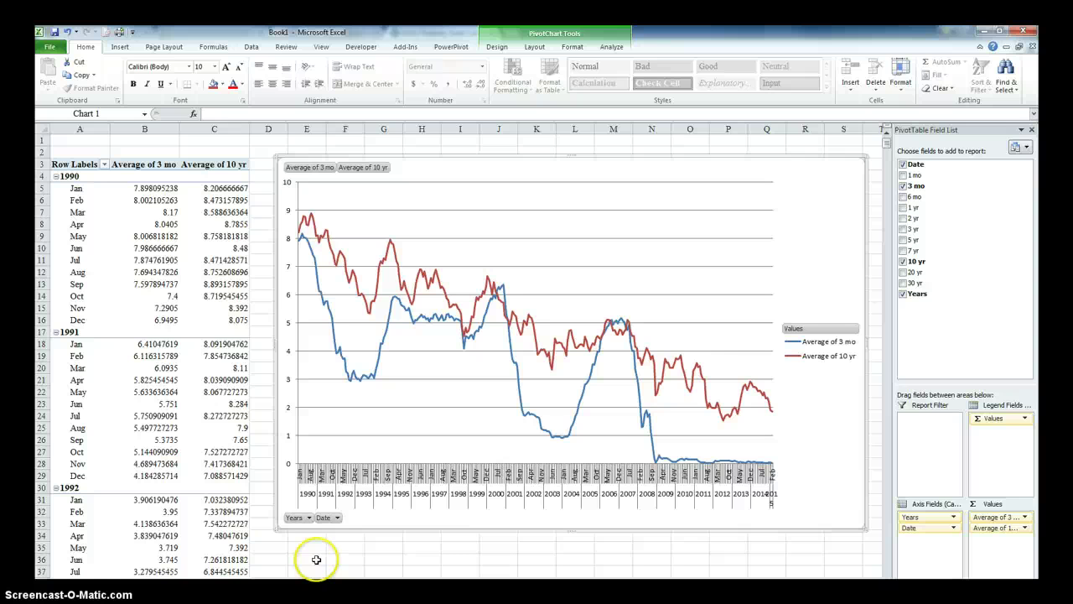